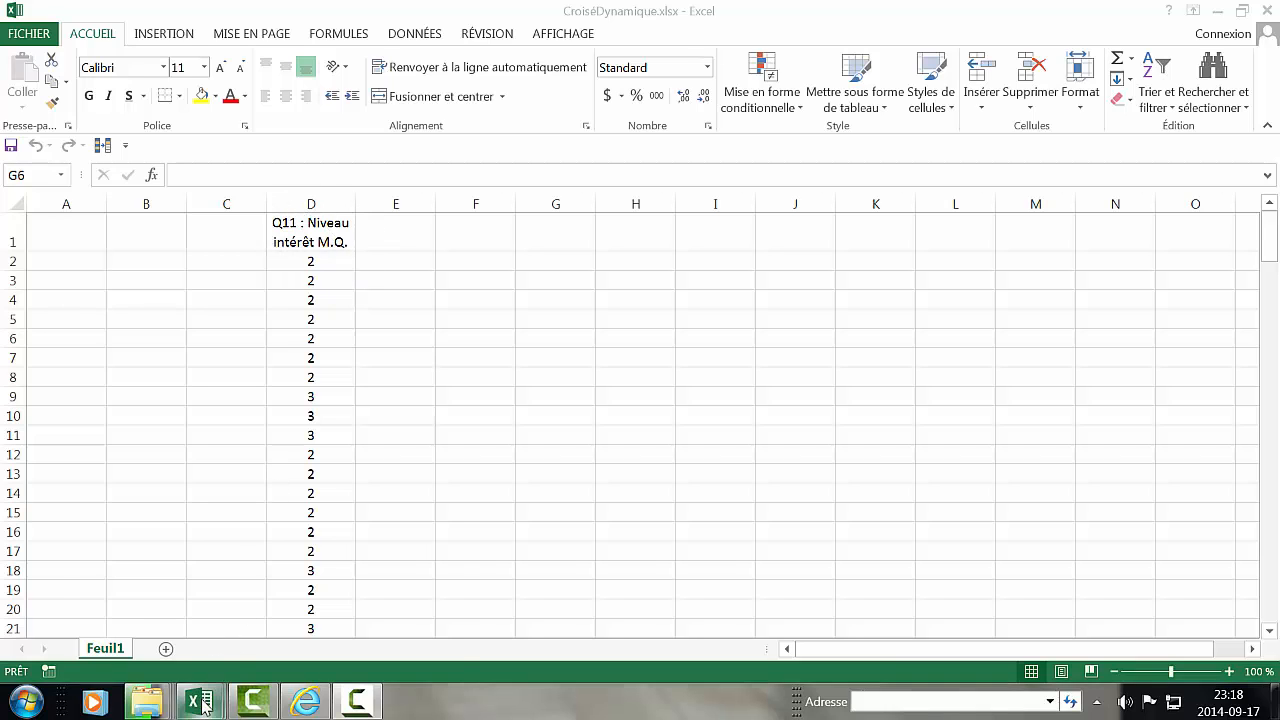
Look at the Q11 column in the Sondage_MQ_A14.xlsx workbook and return to CroiséDynamique.xlsx.
{"action": "mouse_move", "coordinate": [203, 700]}
{"action": "left_click", "coordinate": [147, 640]}
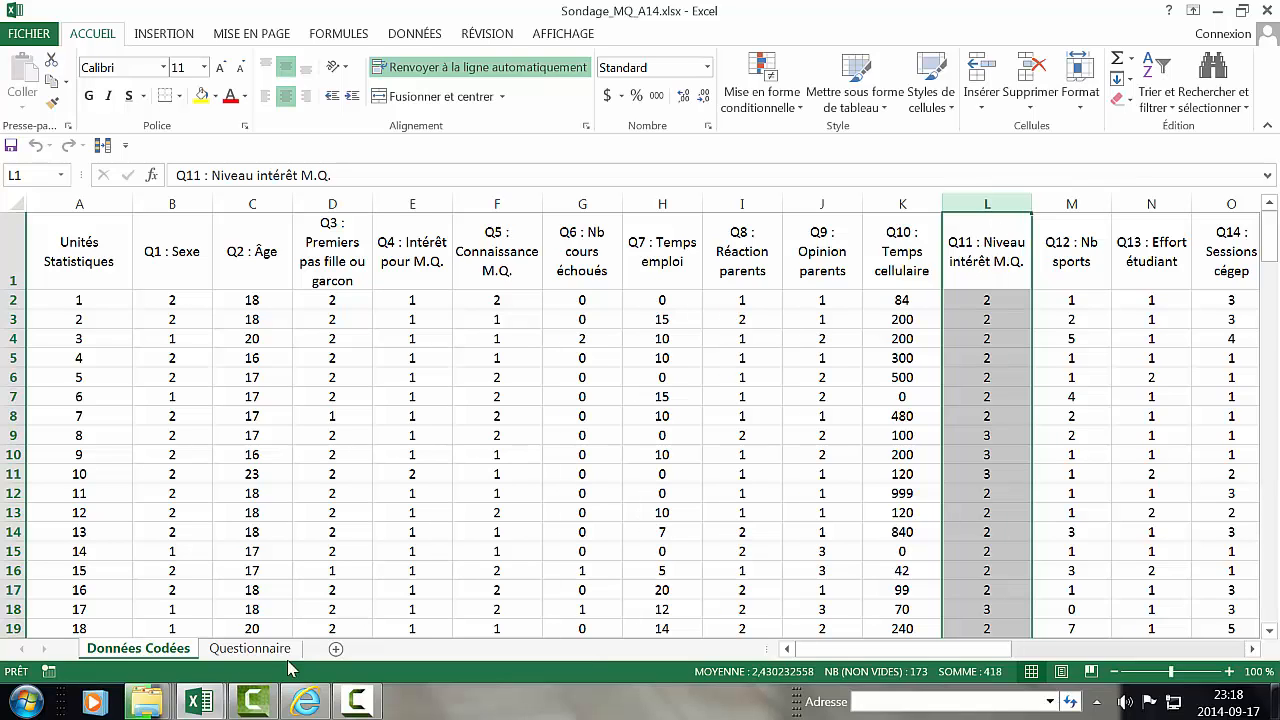
{"action": "left_click", "coordinate": [226, 704]}
{"action": "left_click", "coordinate": [336, 615]}
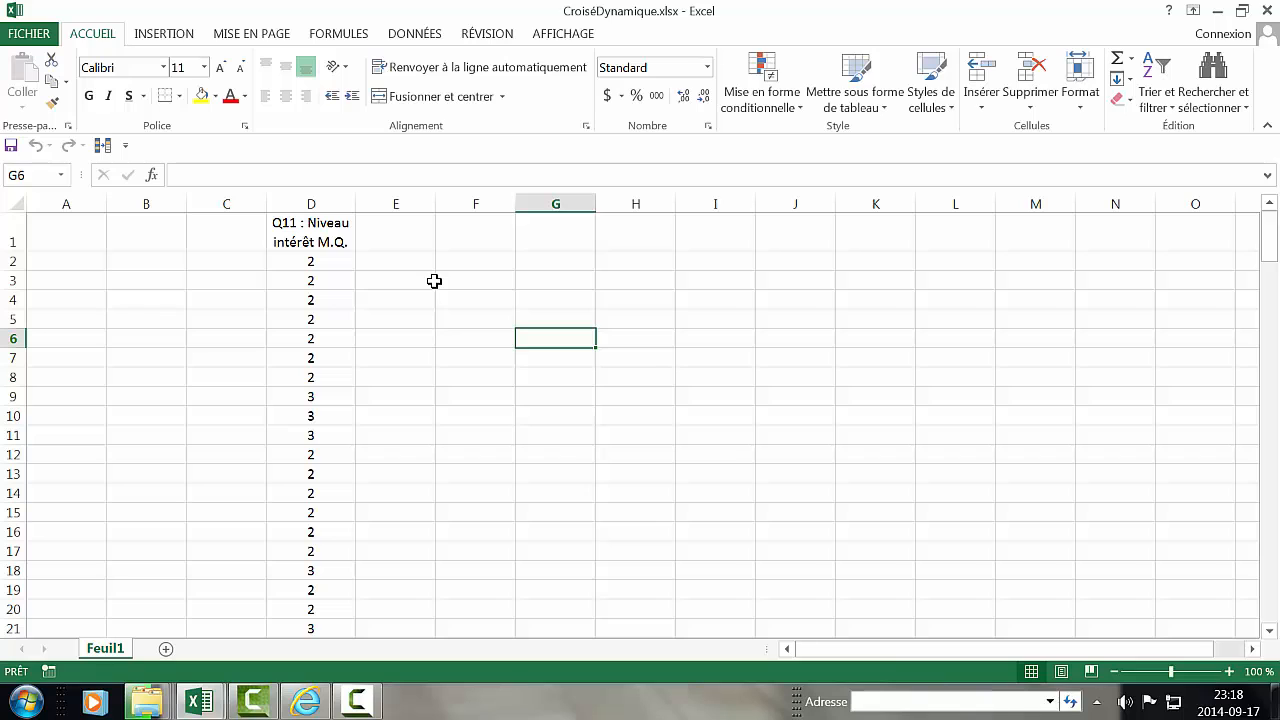
Create a pivot table from column D (Q11 : Niveau intérêt M.Q.) on a new worksheet.
{"action": "left_click", "coordinate": [318, 204]}
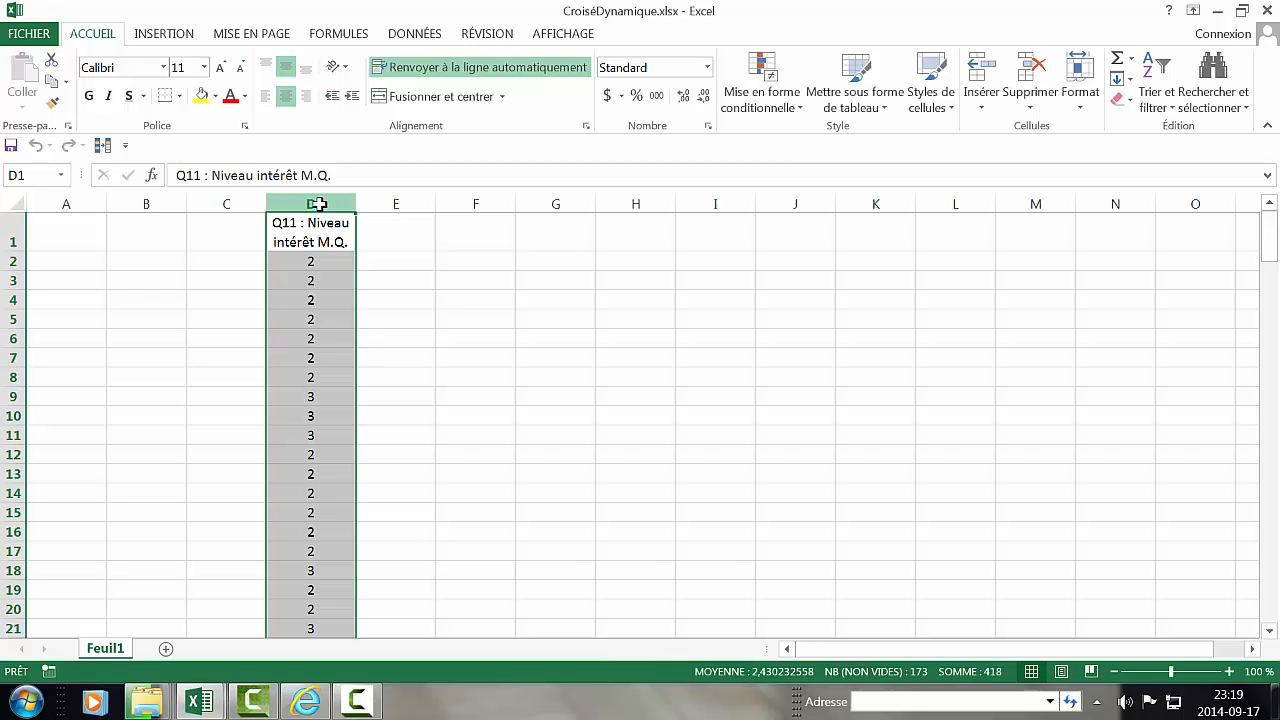
{"action": "left_click", "coordinate": [176, 36]}
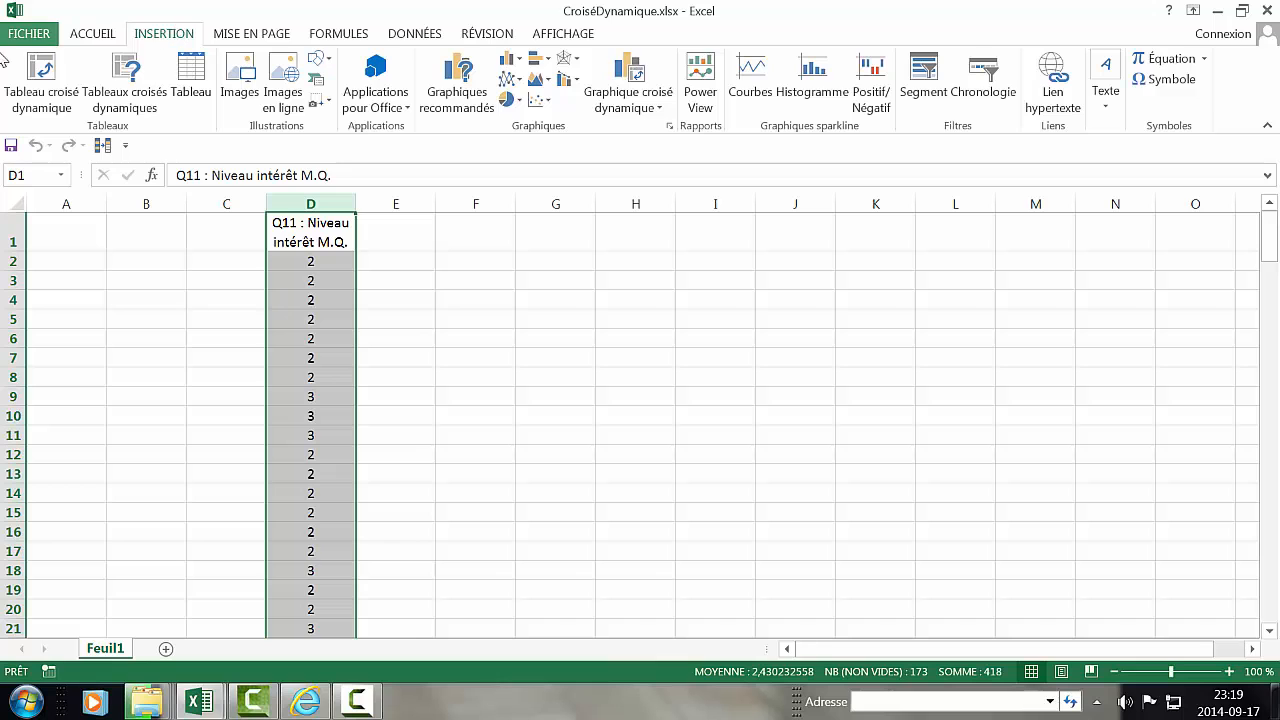
{"action": "left_click", "coordinate": [50, 78]}
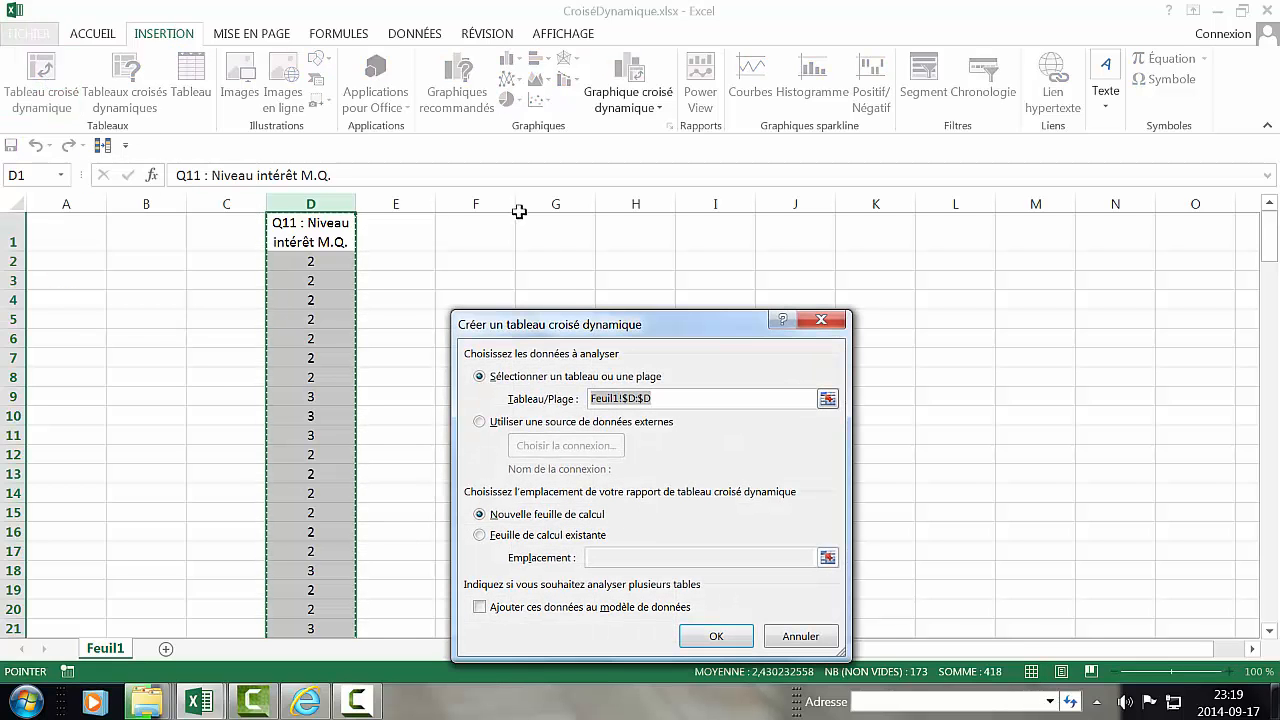
{"action": "left_click_drag", "start_coordinate": [587, 330], "coordinate": [603, 228]}
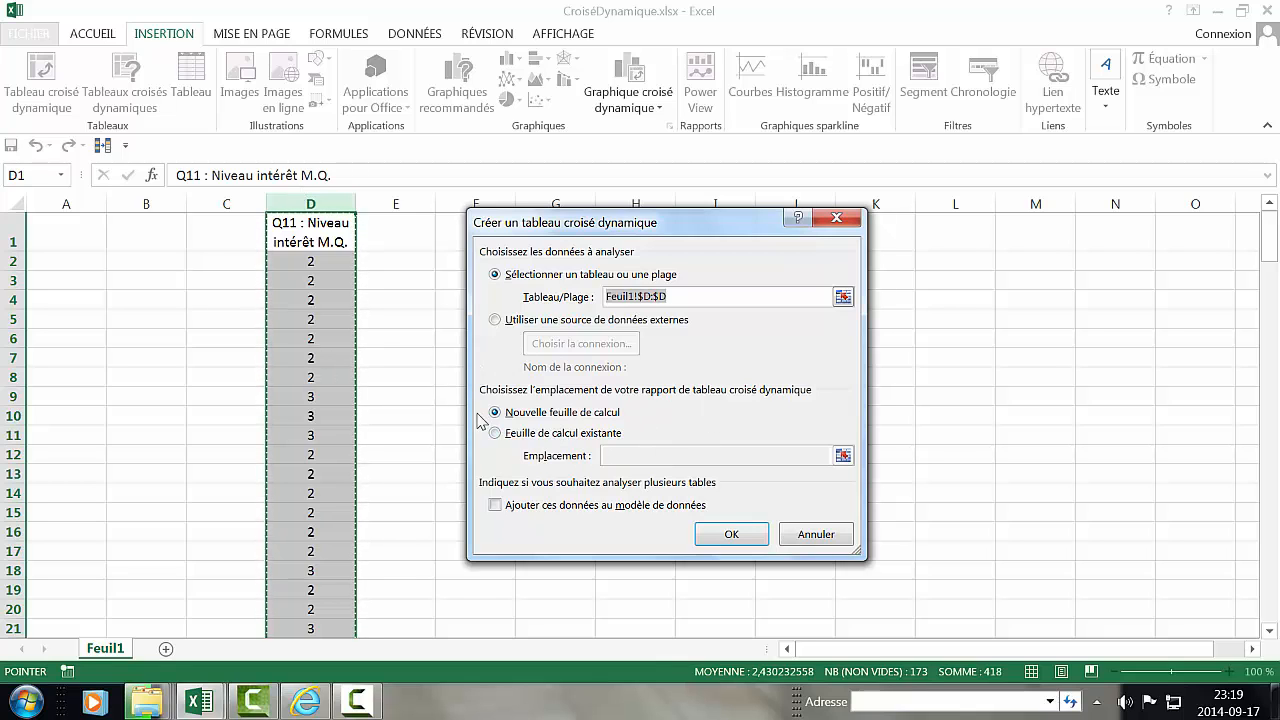
{"action": "left_click", "coordinate": [728, 538]}
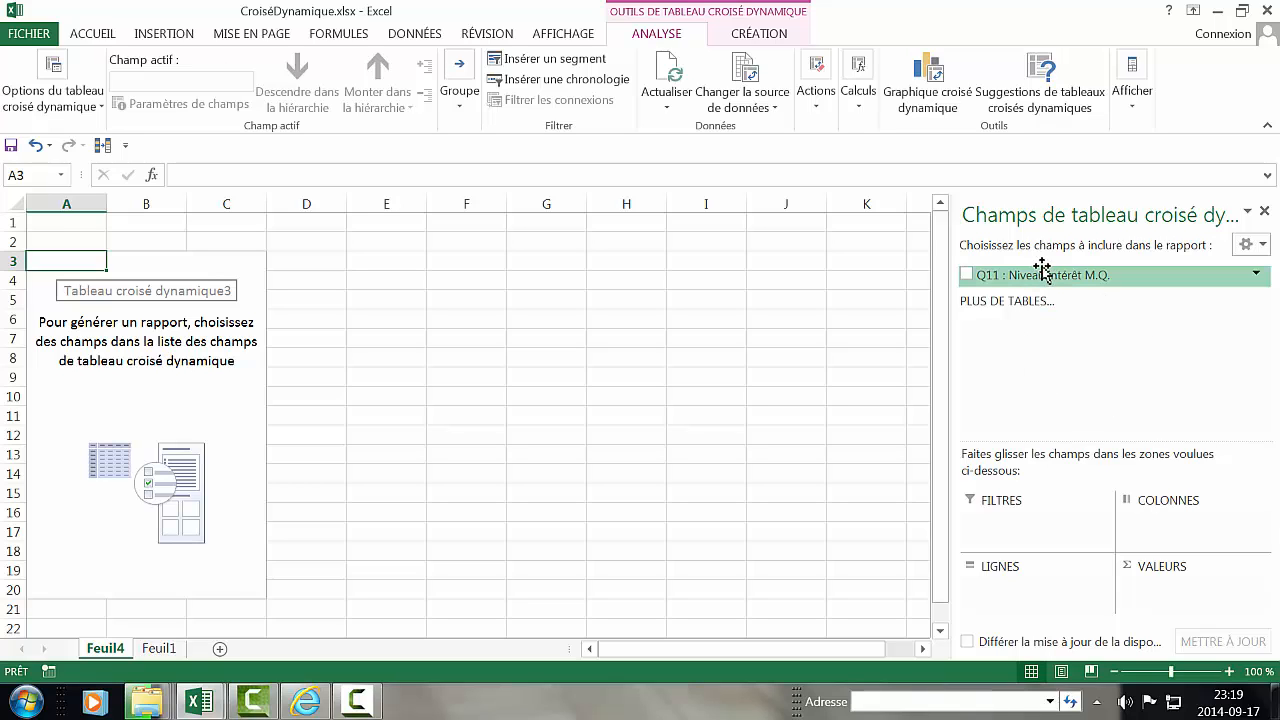
Add the Q11 : Niveau intérêt M.Q. field to the pivot table's rows once and to its values three times.
{"action": "left_click_drag", "start_coordinate": [1041, 278], "coordinate": [958, 595]}
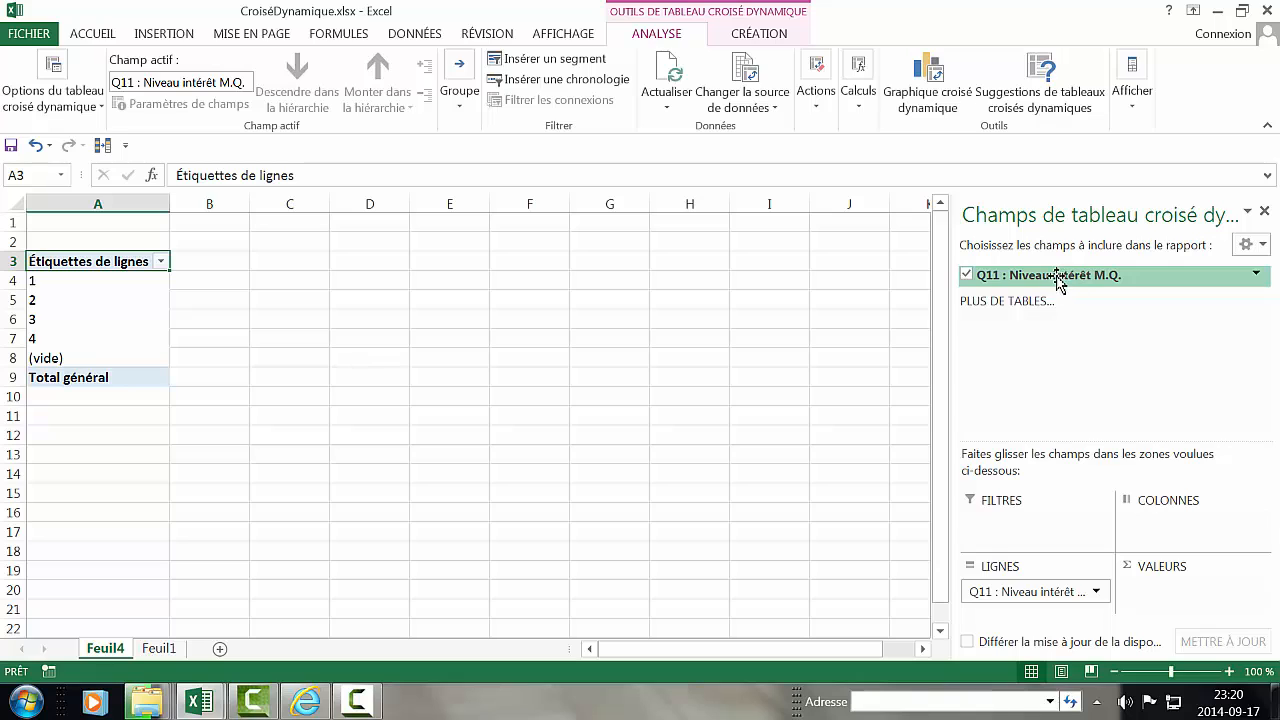
{"action": "left_click_drag", "start_coordinate": [1056, 279], "coordinate": [1122, 596]}
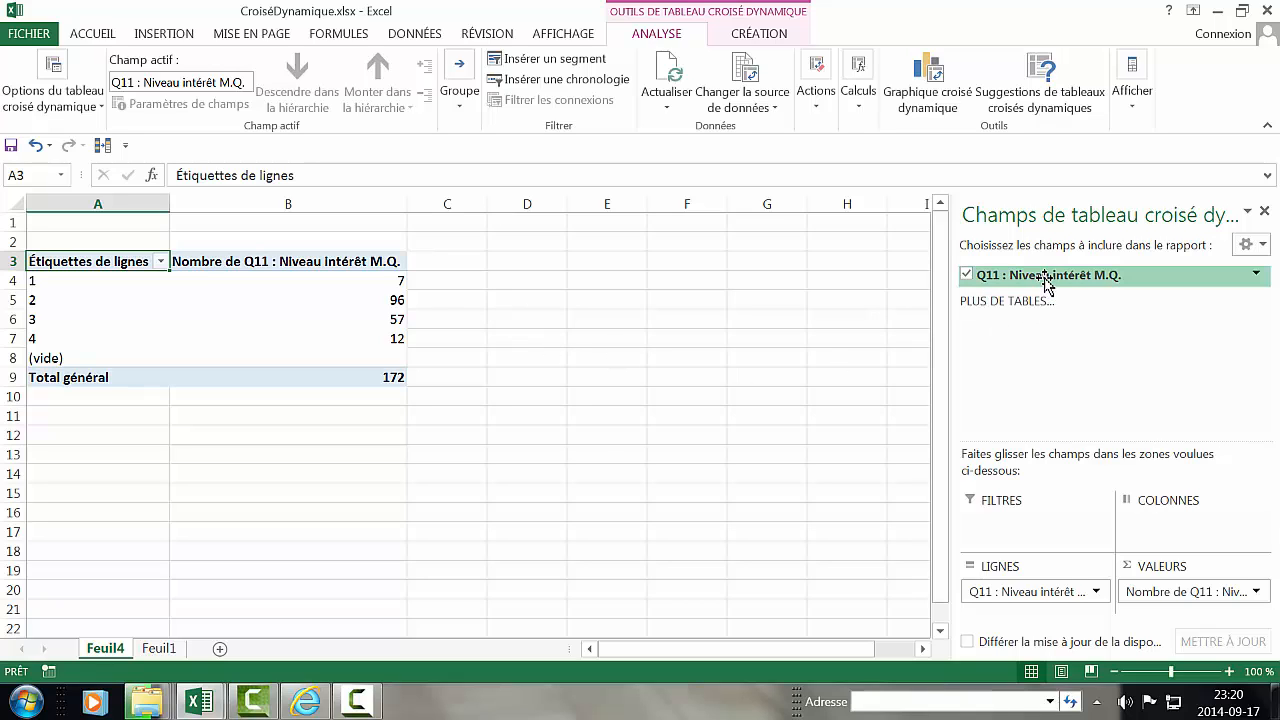
{"action": "left_click_drag", "start_coordinate": [1046, 283], "coordinate": [1124, 606]}
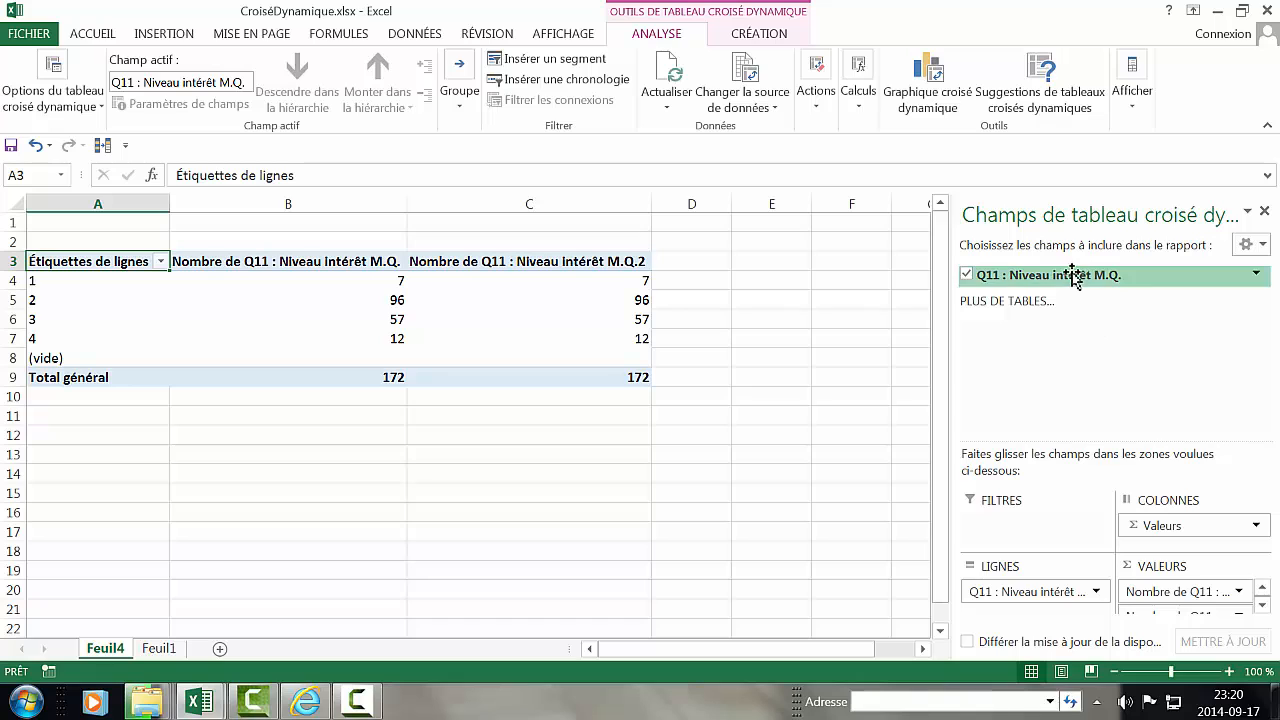
{"action": "left_click_drag", "start_coordinate": [1020, 290], "coordinate": [1131, 612]}
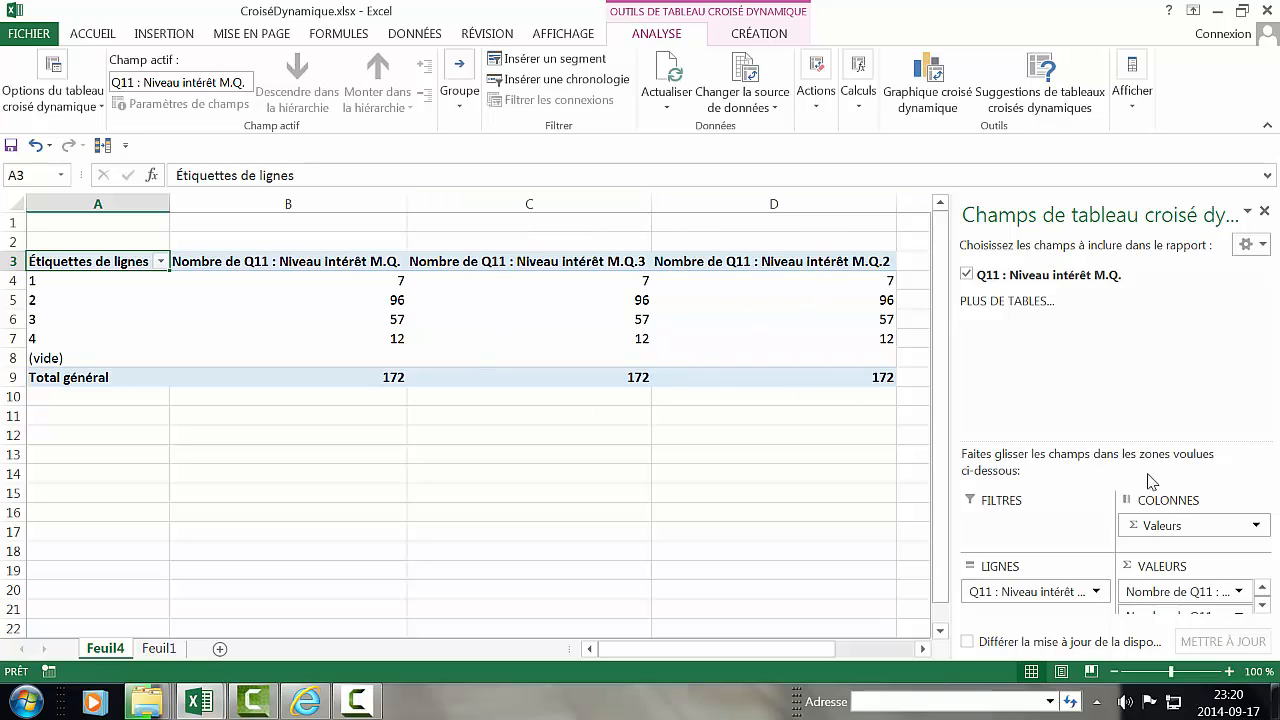
Display the value field Nombre de Q11 : Niveau intérêt M.Q.3 as "% du total général".
{"action": "left_click", "coordinate": [1262, 606]}
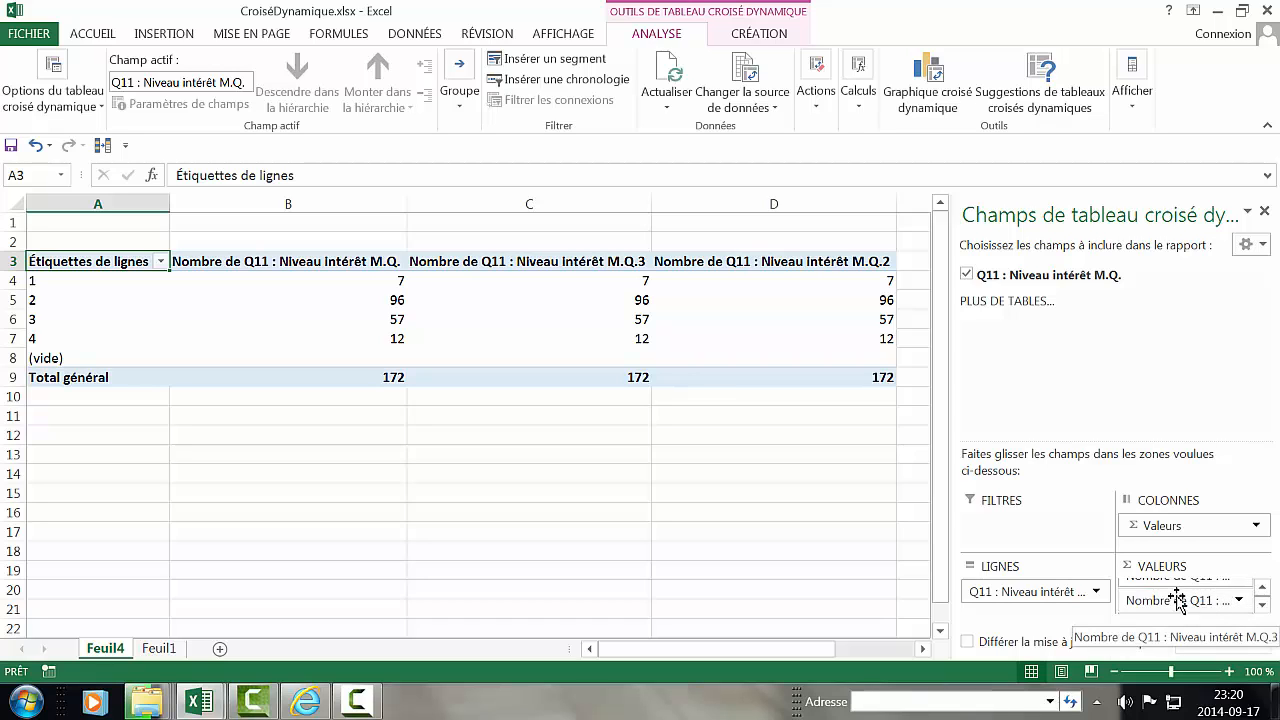
{"action": "left_click", "coordinate": [1239, 605]}
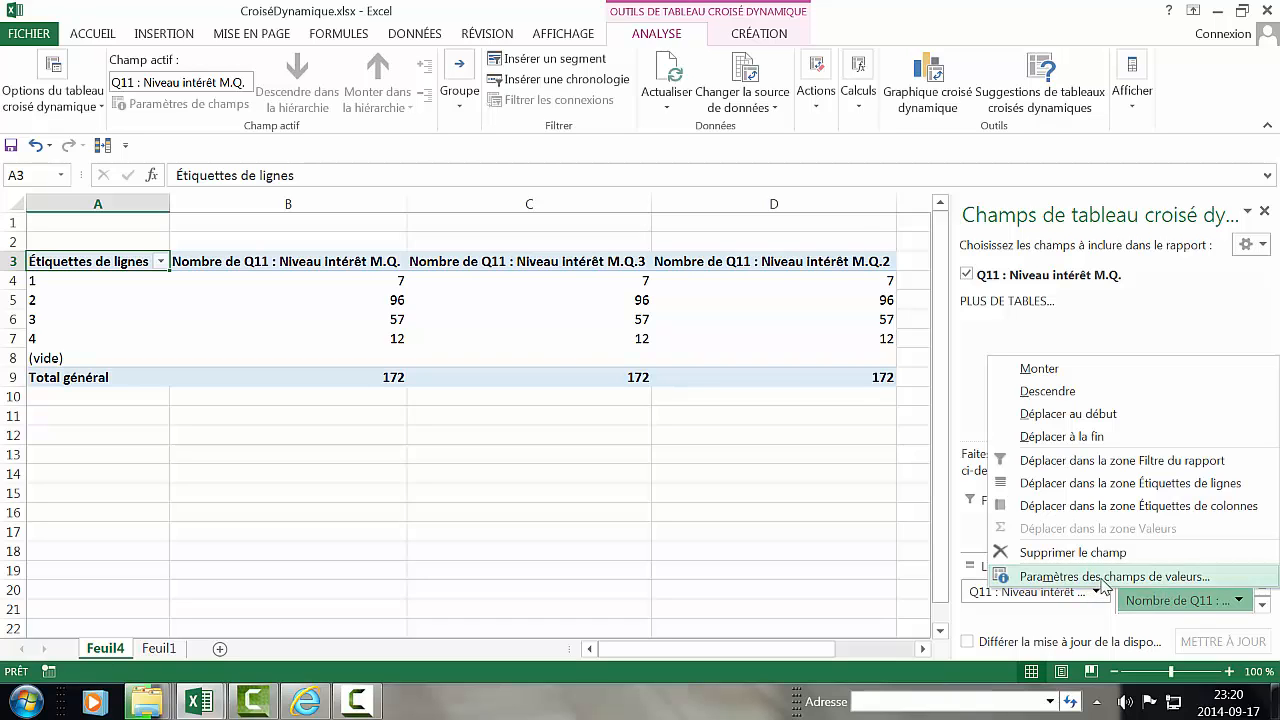
{"action": "left_click", "coordinate": [1104, 578]}
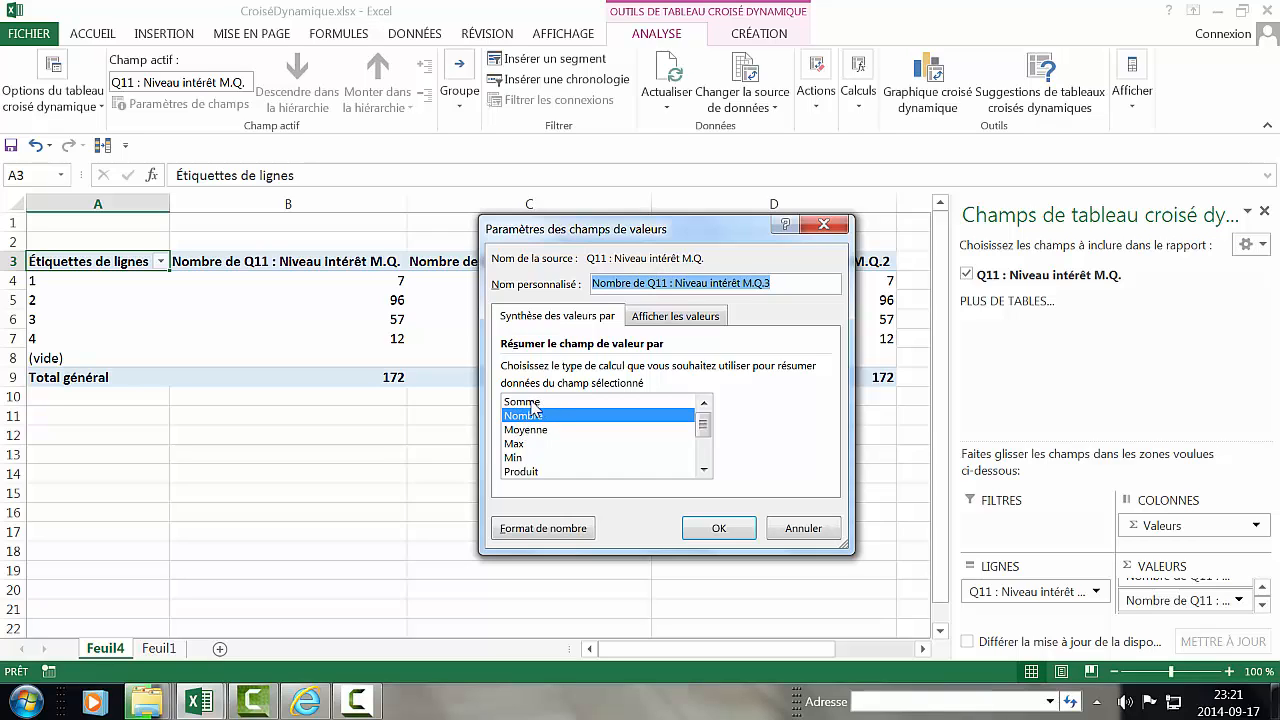
{"action": "left_click_drag", "start_coordinate": [572, 226], "coordinate": [847, 142]}
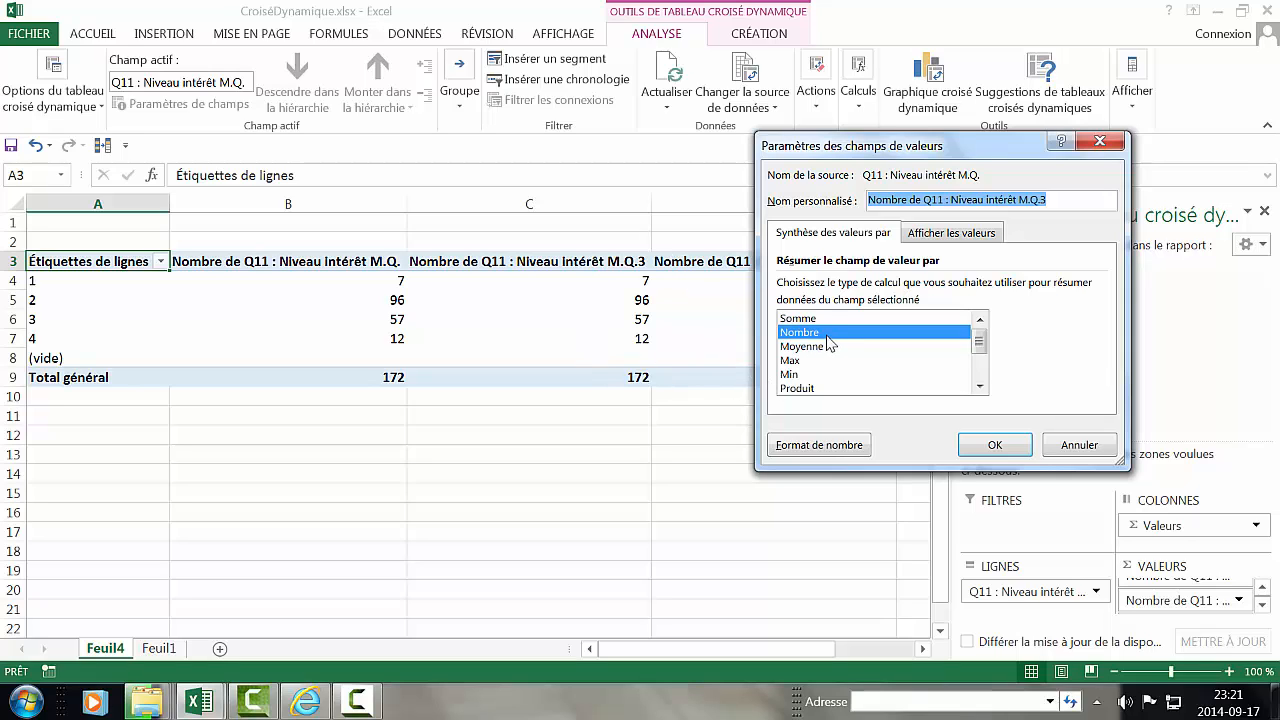
{"action": "left_click", "coordinate": [970, 236]}
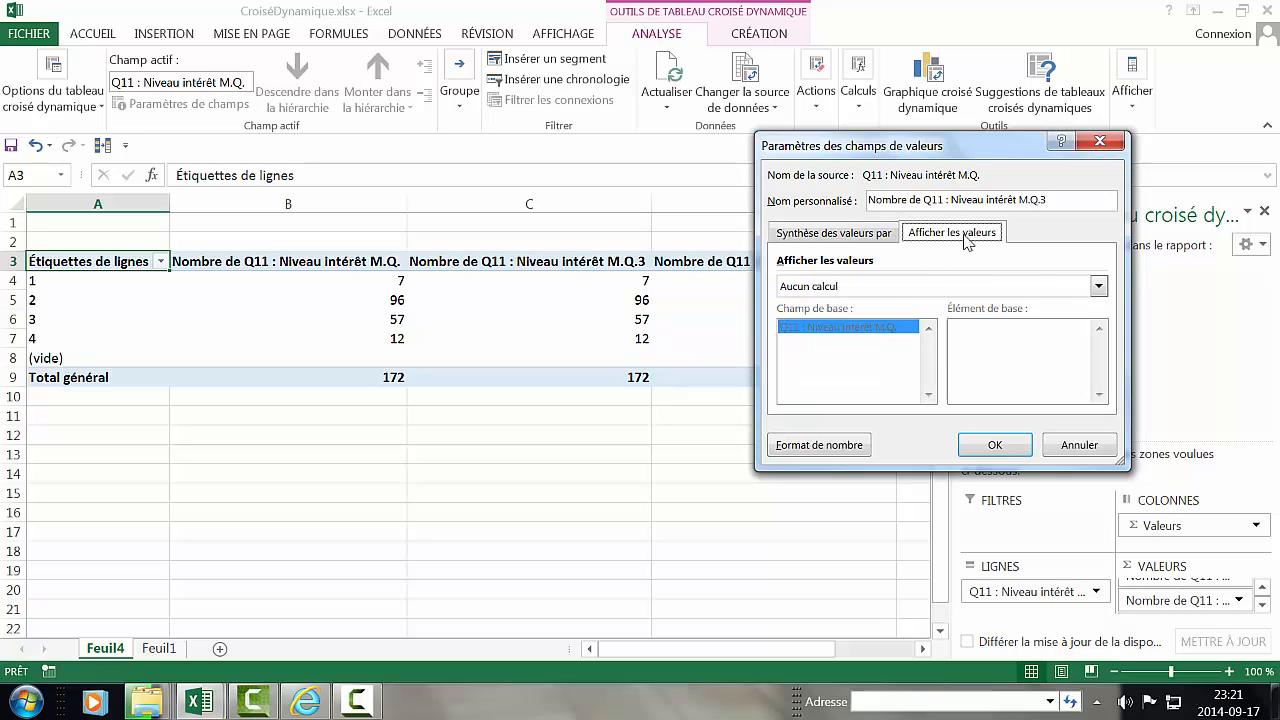
{"action": "left_click", "coordinate": [872, 286]}
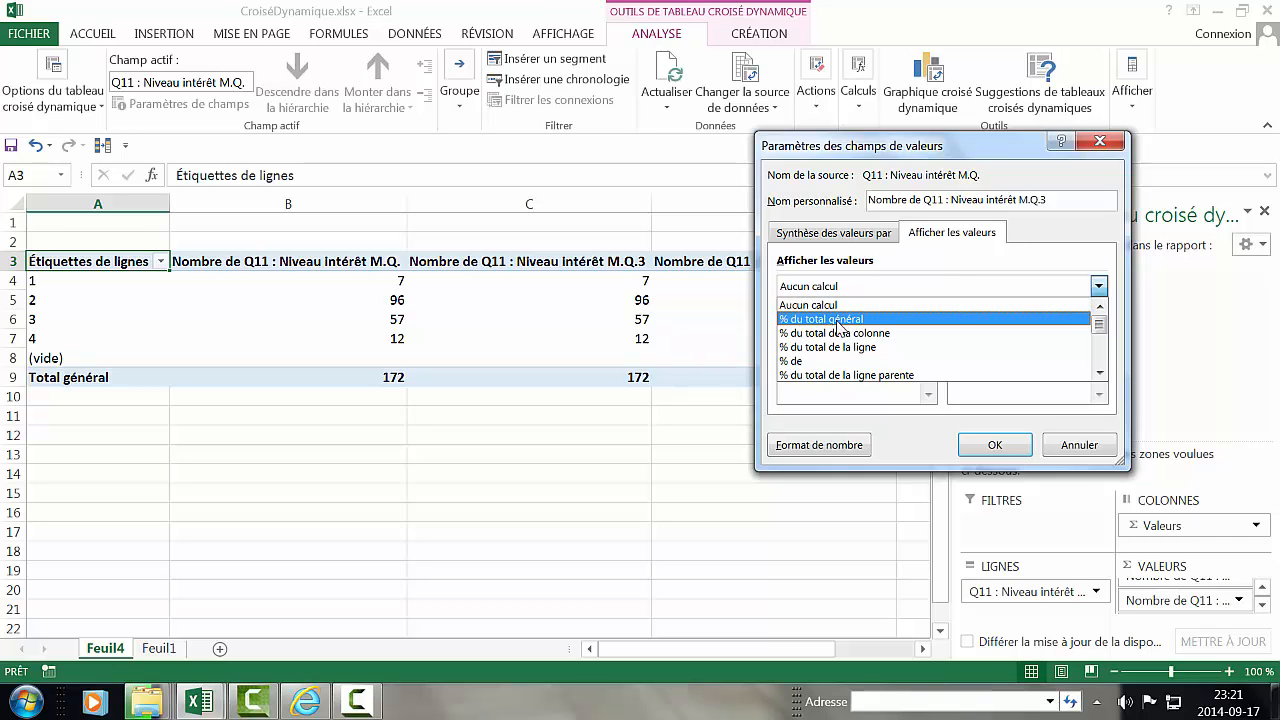
{"action": "left_click", "coordinate": [840, 319]}
{"action": "left_click", "coordinate": [993, 446]}
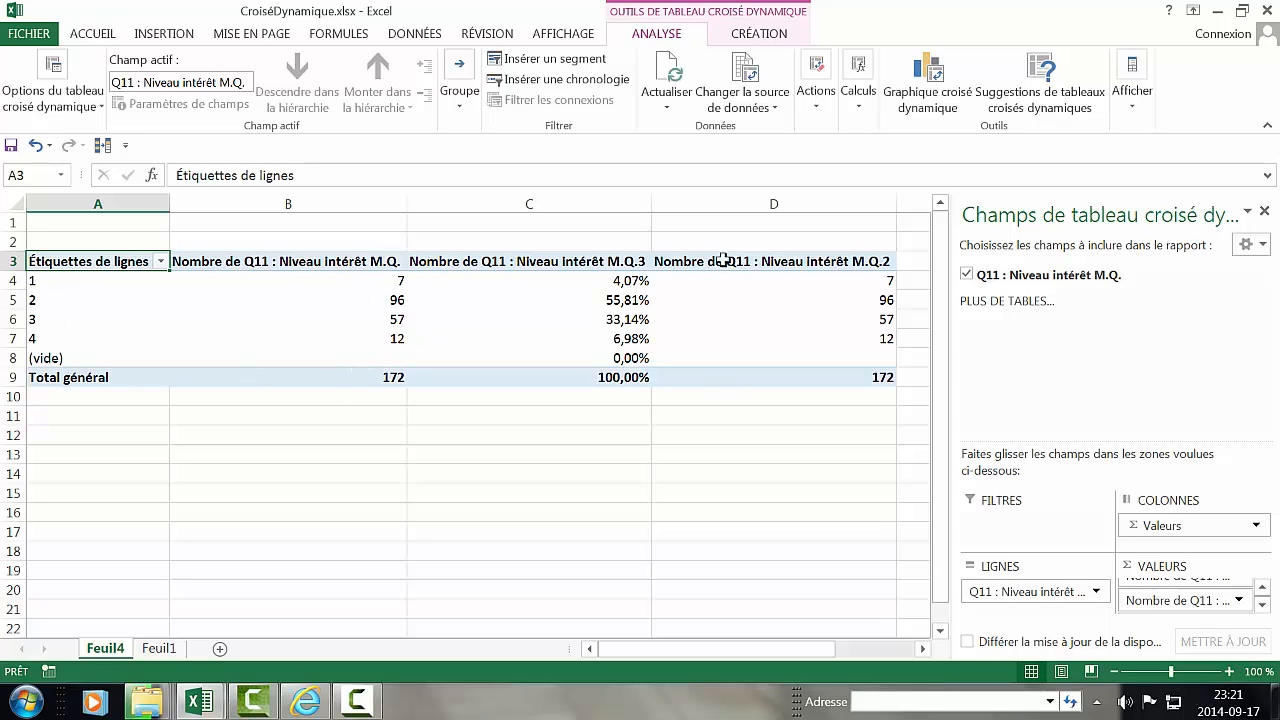
Display the value field Nombre de Q11 : Niveau intérêt M.Q.2 as a cumulative percentage with "% résultat cumulé dans".
{"action": "left_click", "coordinate": [1261, 605]}
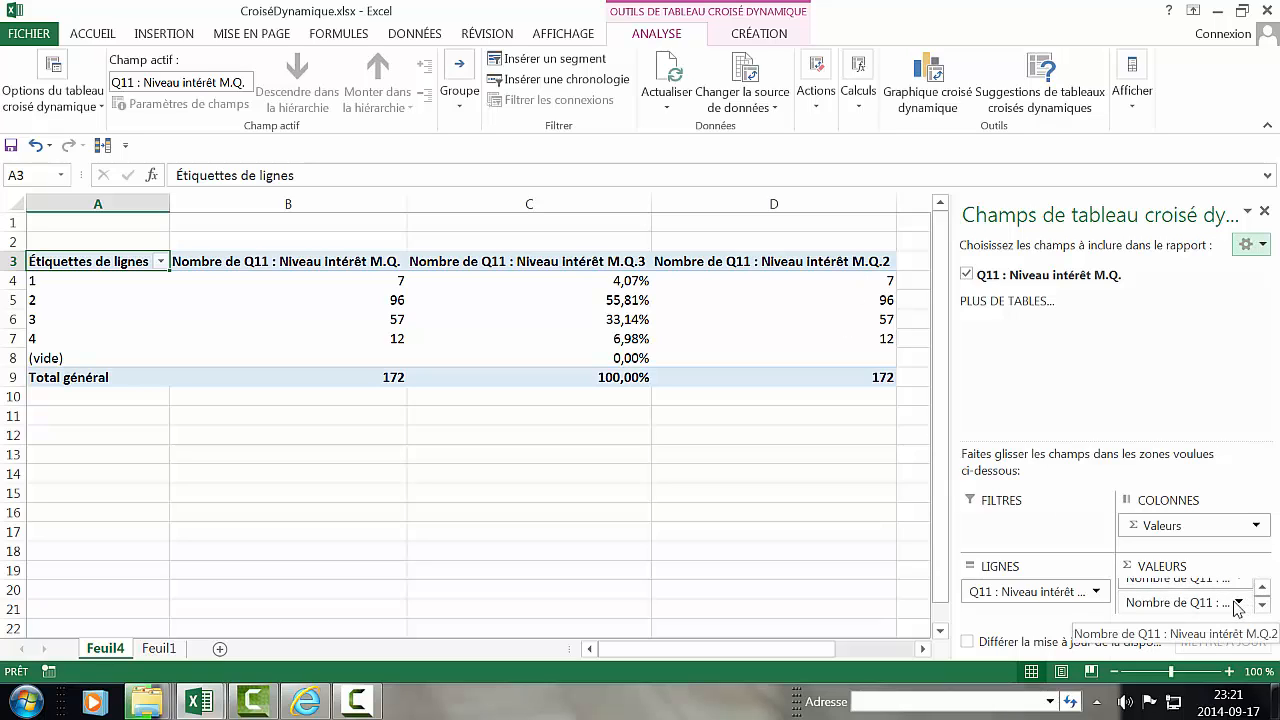
{"action": "left_click", "coordinate": [1214, 603]}
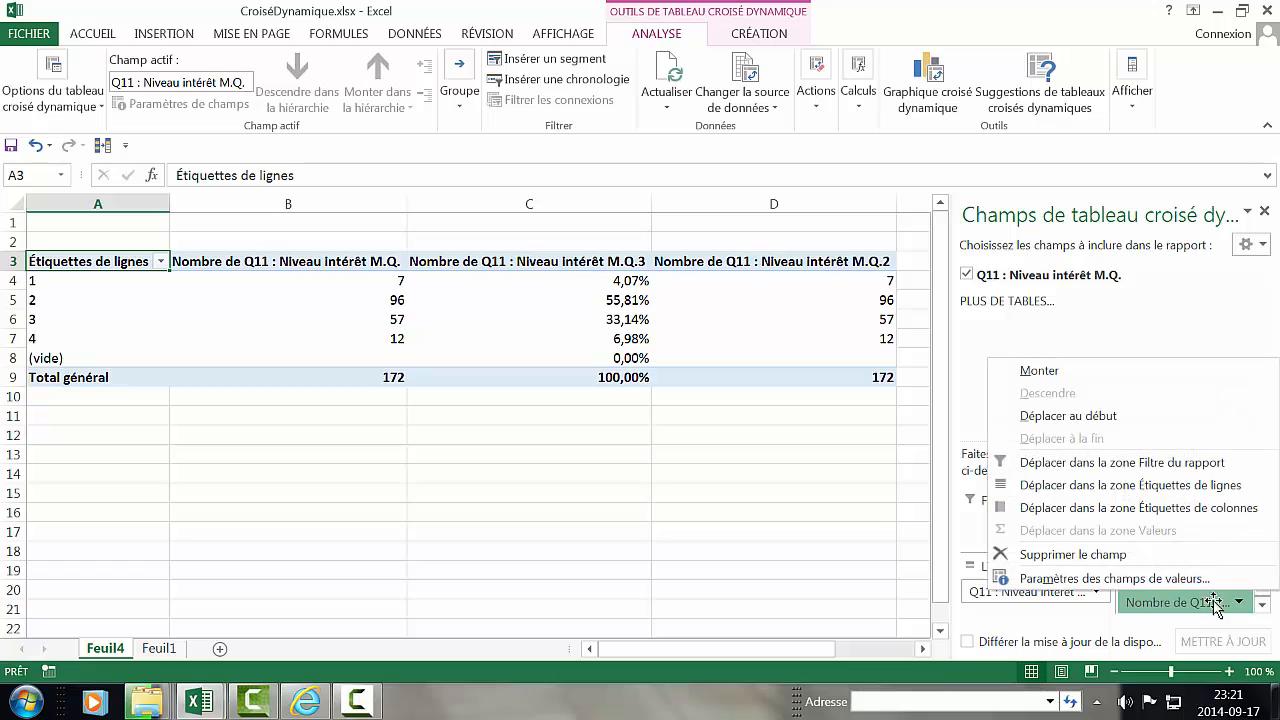
{"action": "left_click", "coordinate": [1072, 578]}
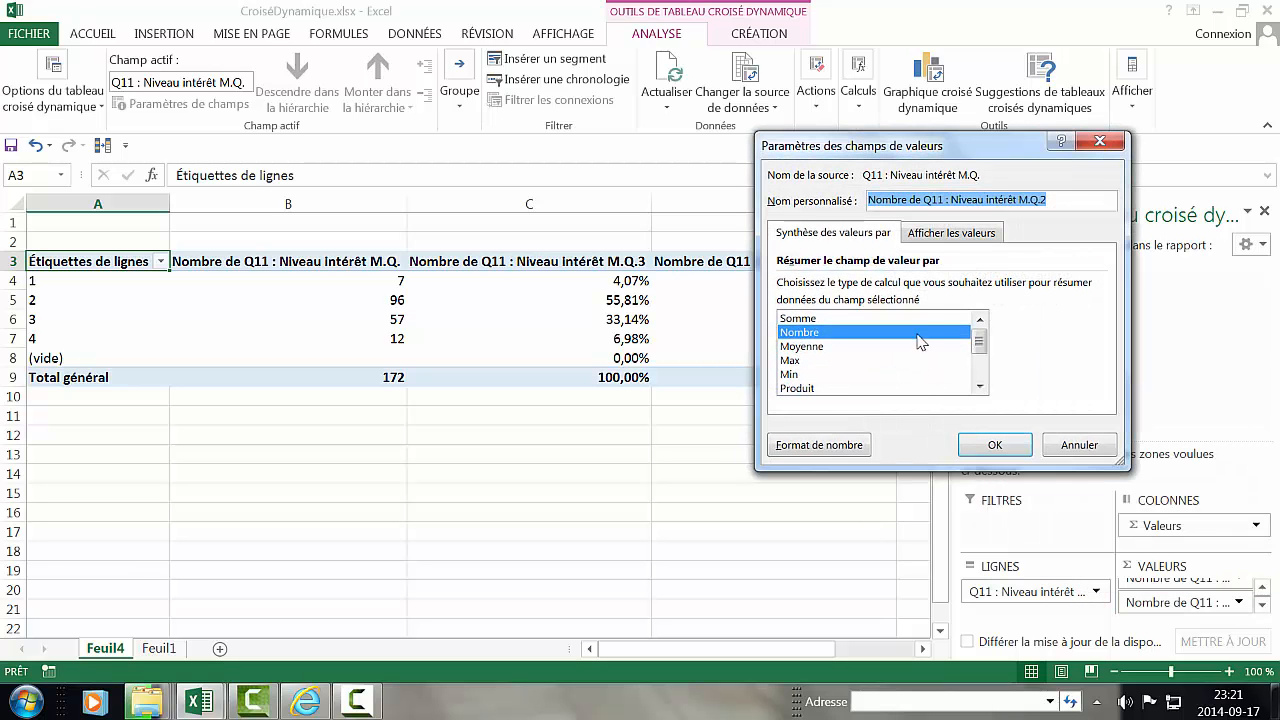
{"action": "left_click", "coordinate": [951, 234]}
{"action": "left_click", "coordinate": [889, 285]}
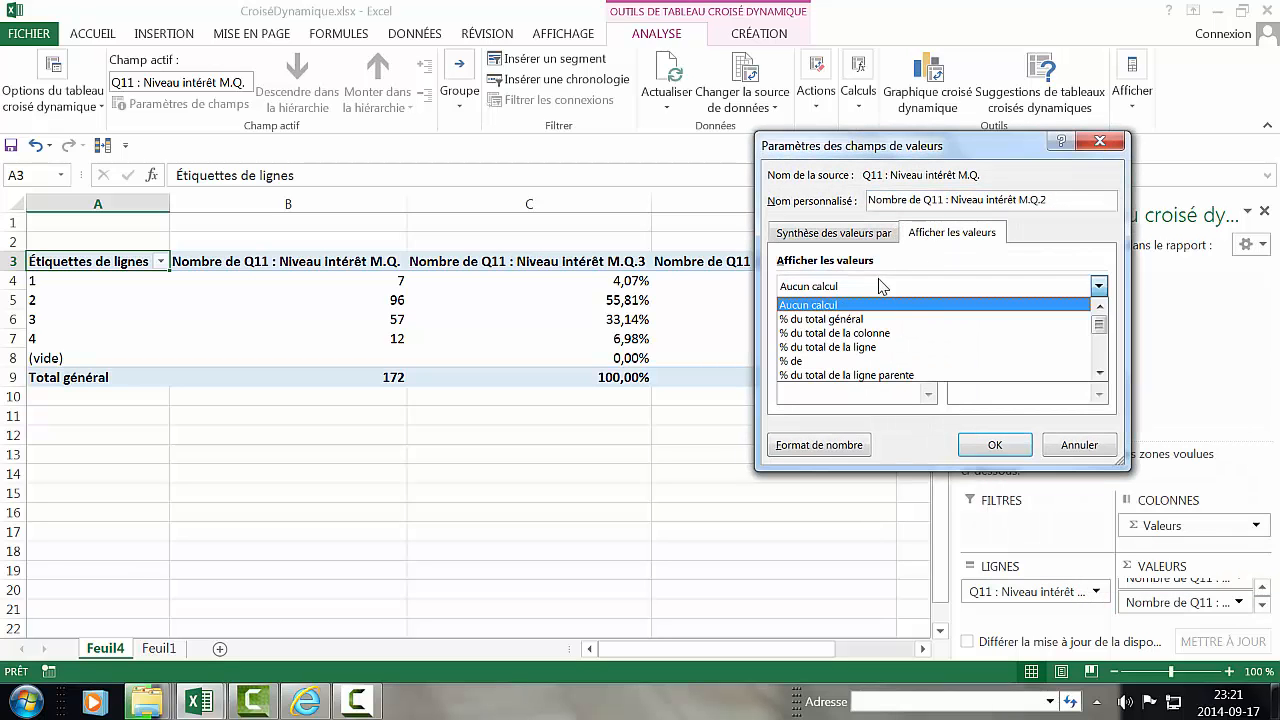
{"action": "left_click", "coordinate": [1099, 374]}
{"action": "left_click", "coordinate": [1099, 374]}
{"action": "left_click", "coordinate": [1099, 374]}
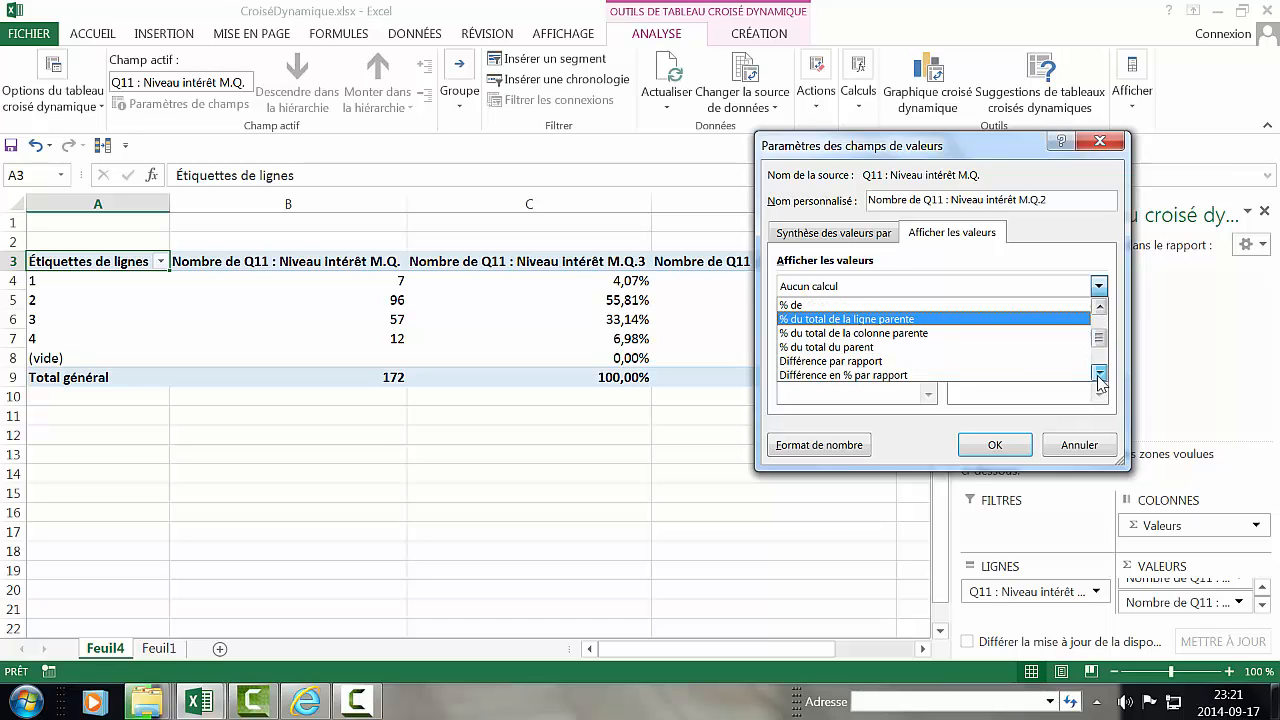
{"action": "left_click", "coordinate": [1099, 374]}
{"action": "left_click", "coordinate": [1099, 374]}
{"action": "left_click", "coordinate": [1099, 374]}
{"action": "left_click", "coordinate": [1099, 374]}
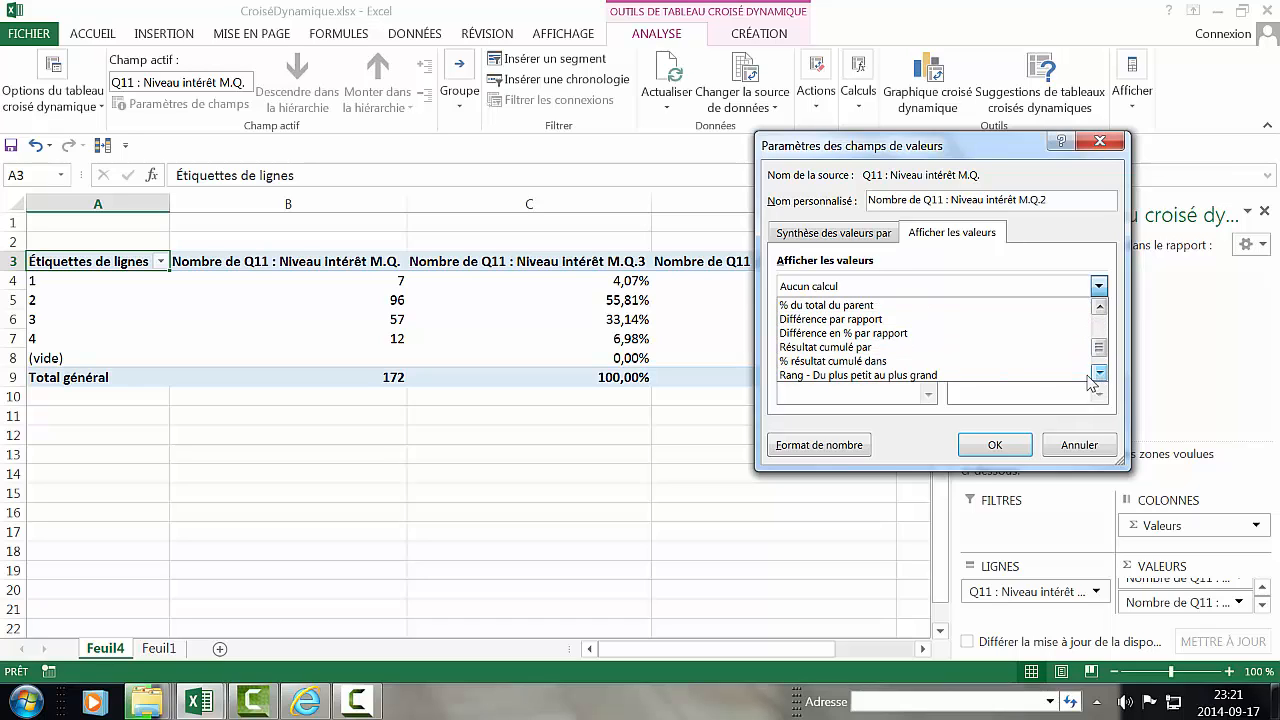
{"action": "left_click", "coordinate": [818, 361]}
{"action": "left_click", "coordinate": [990, 444]}
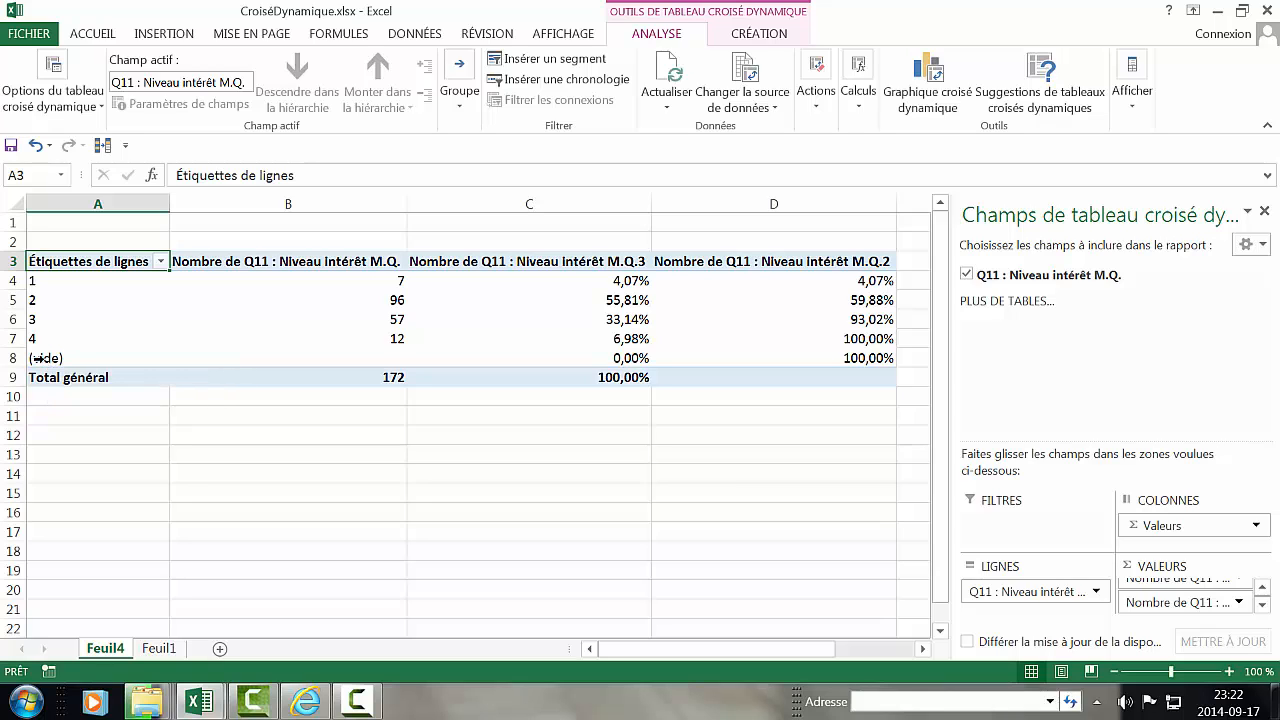
Filter the pivot table's row labels to exclude the (vide) item.
{"action": "left_click", "coordinate": [161, 262]}
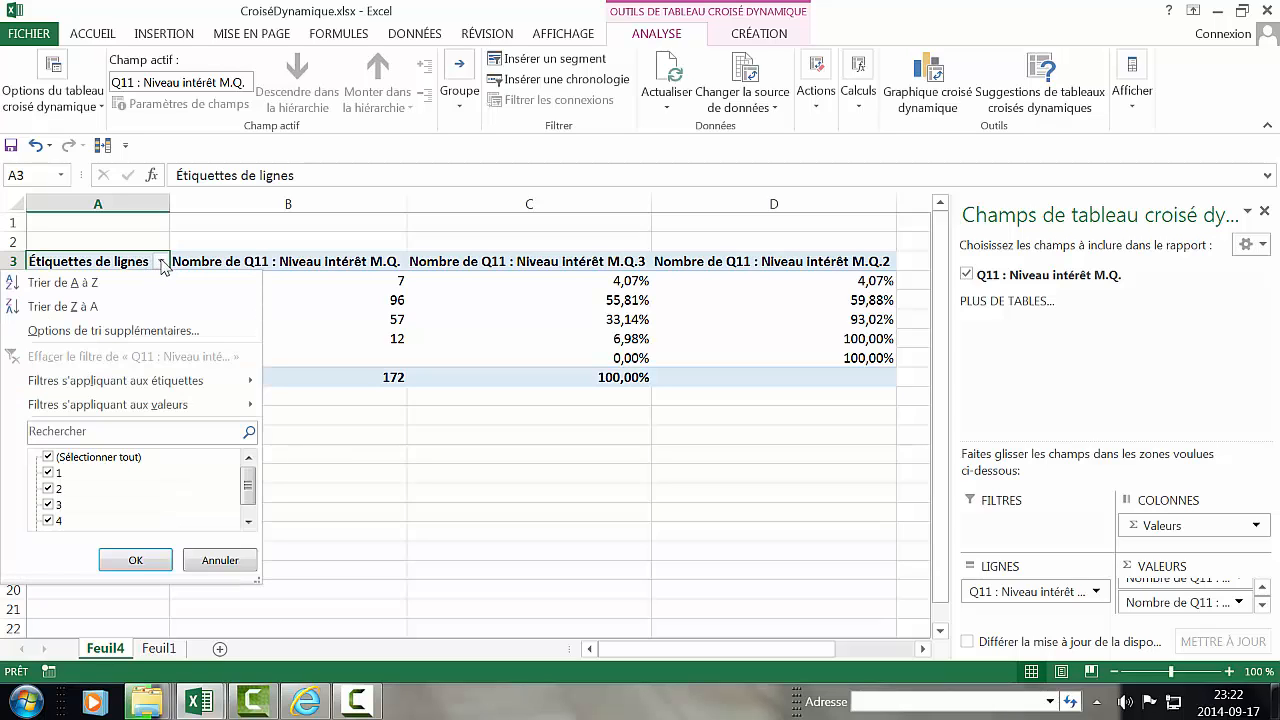
{"action": "left_click", "coordinate": [248, 521]}
{"action": "left_click", "coordinate": [50, 522]}
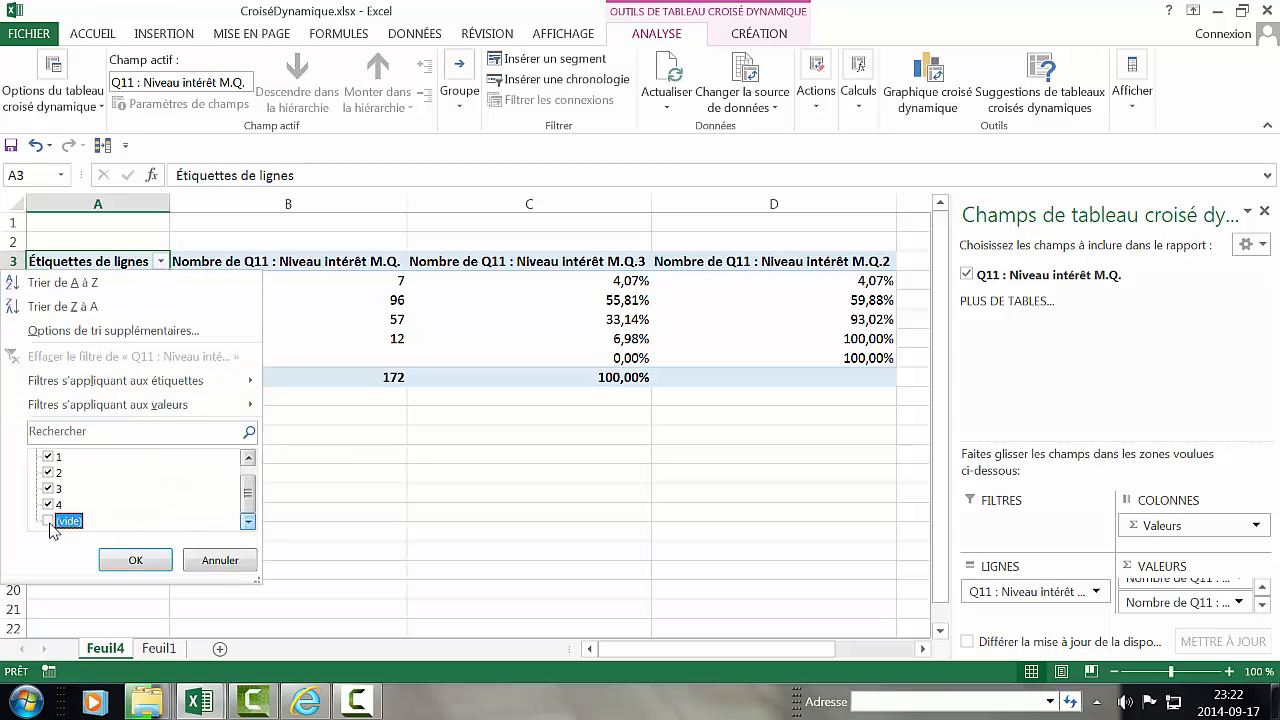
{"action": "left_click", "coordinate": [135, 562]}
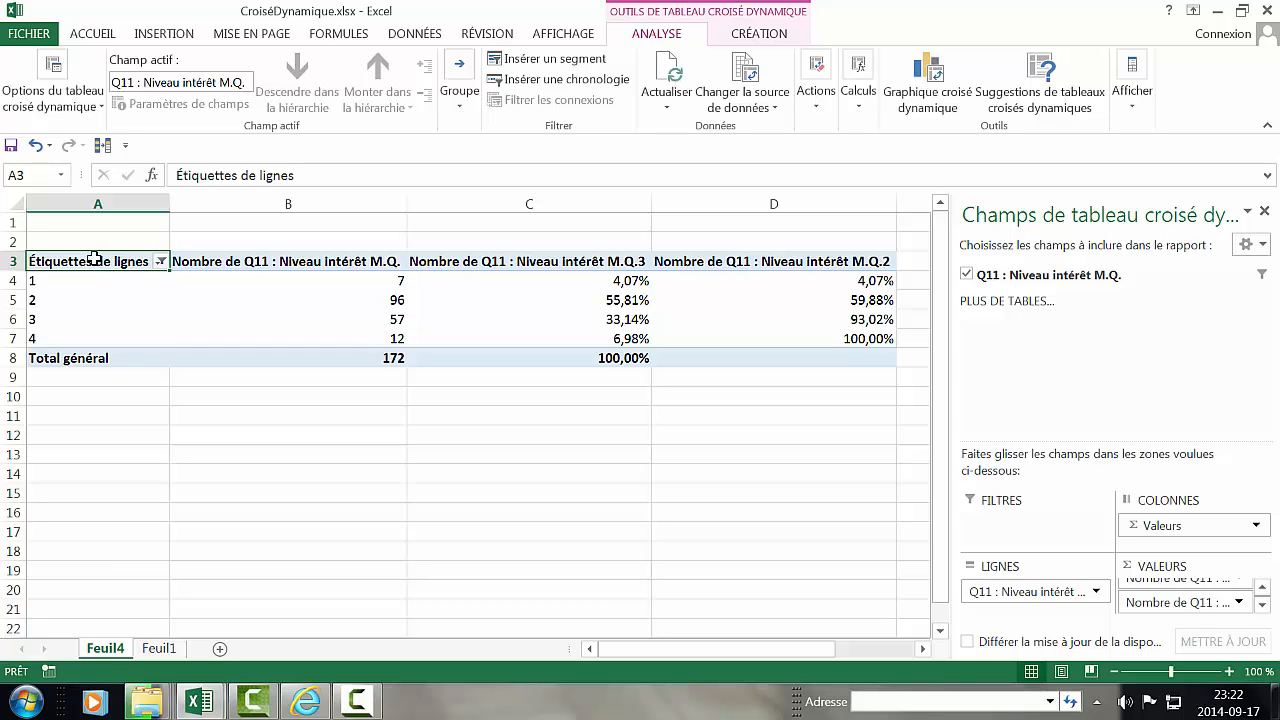
Copy the pivot table range A3:D8 and paste it over itself with Collage spécial as "Valeurs et formats des nombres".
{"action": "left_click_drag", "start_coordinate": [100, 260], "coordinate": [788, 347]}
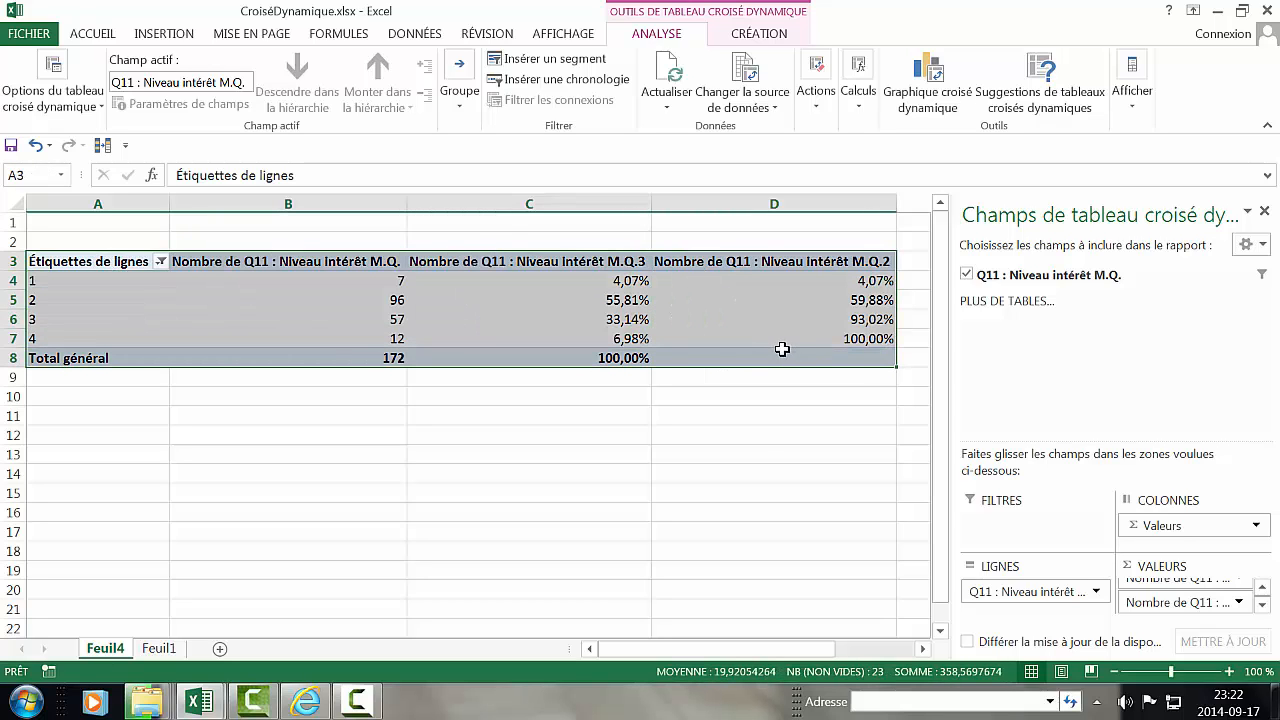
{"action": "right_click", "coordinate": [538, 305]}
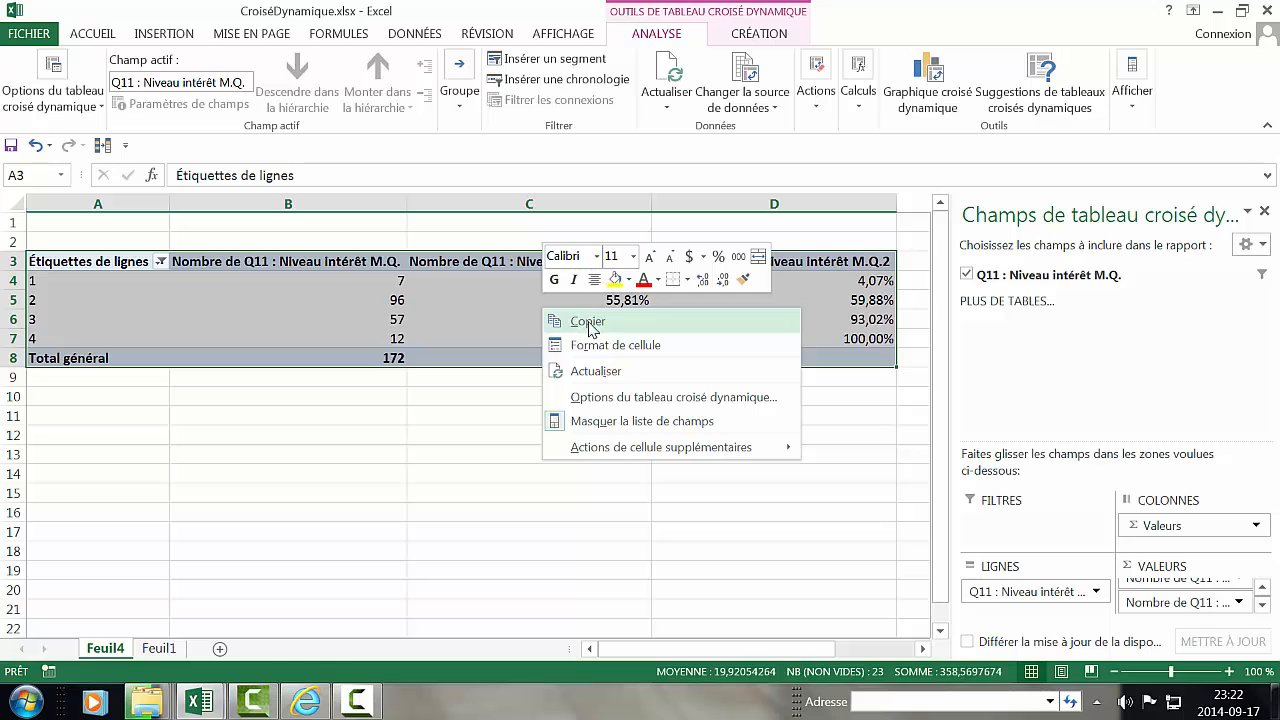
{"action": "left_click", "coordinate": [588, 323]}
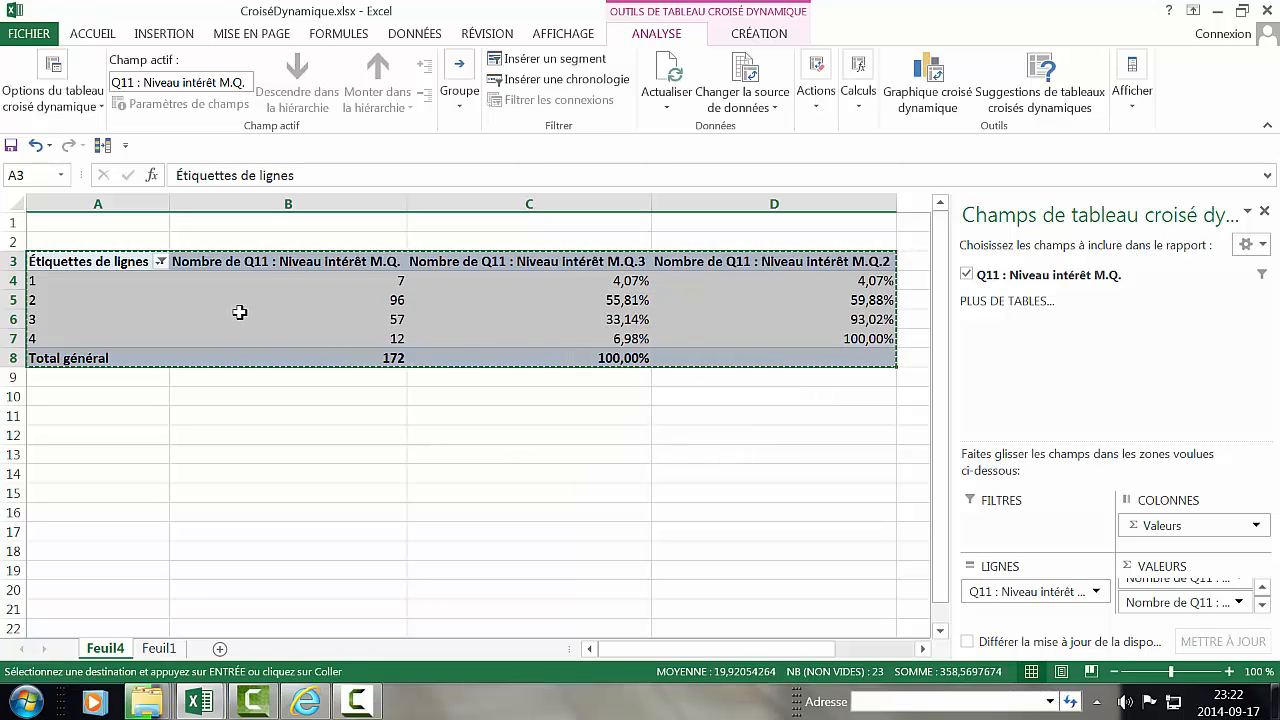
{"action": "left_click", "coordinate": [93, 34]}
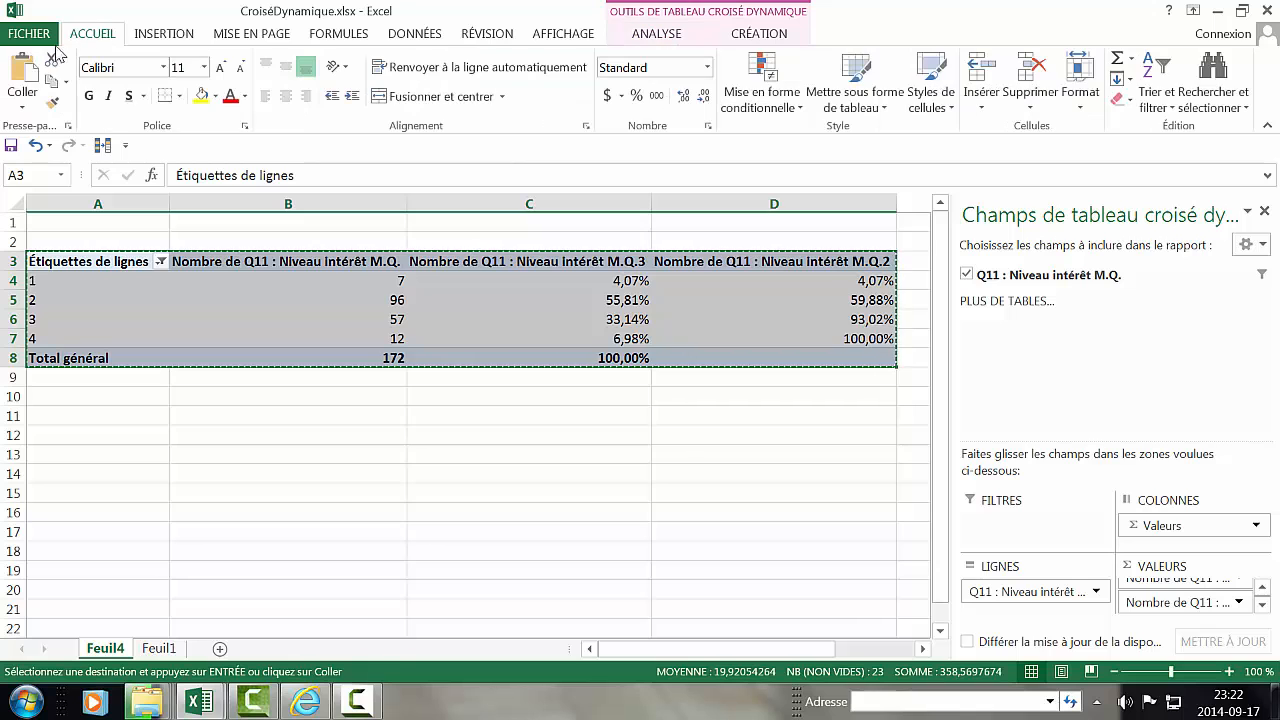
{"action": "left_click", "coordinate": [23, 106]}
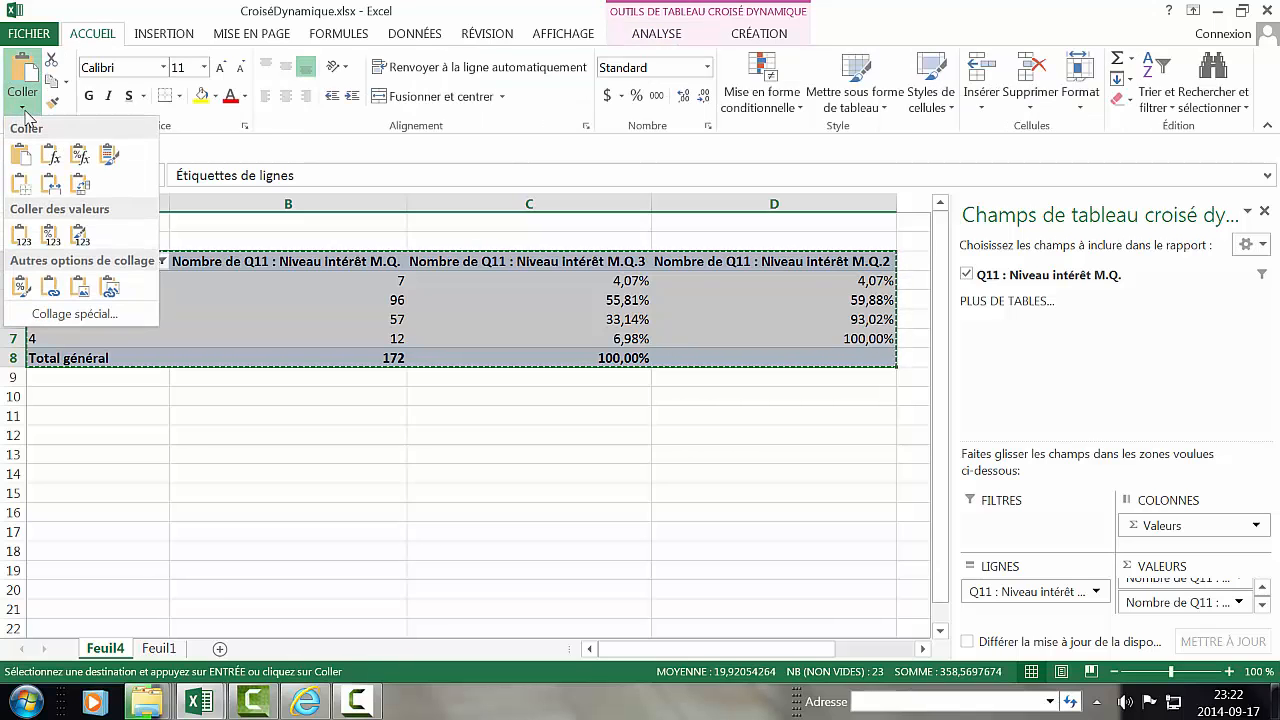
{"action": "left_click", "coordinate": [54, 314]}
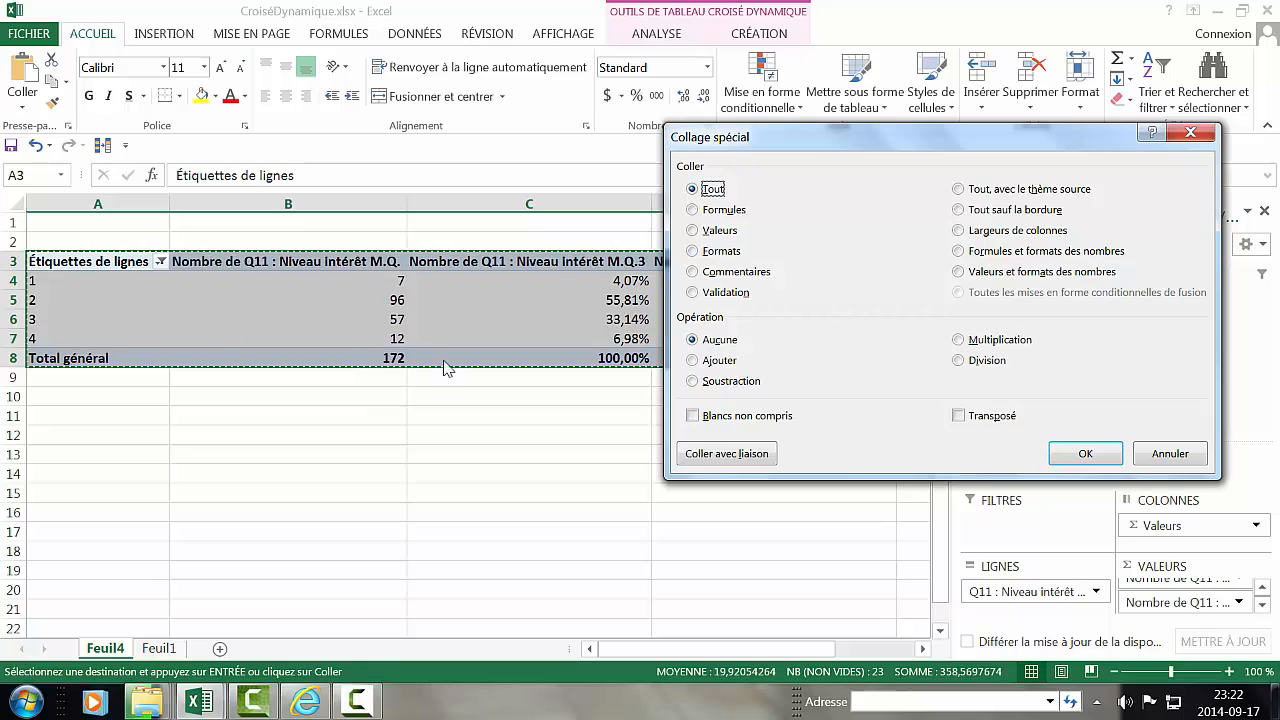
{"action": "left_click", "coordinate": [960, 273]}
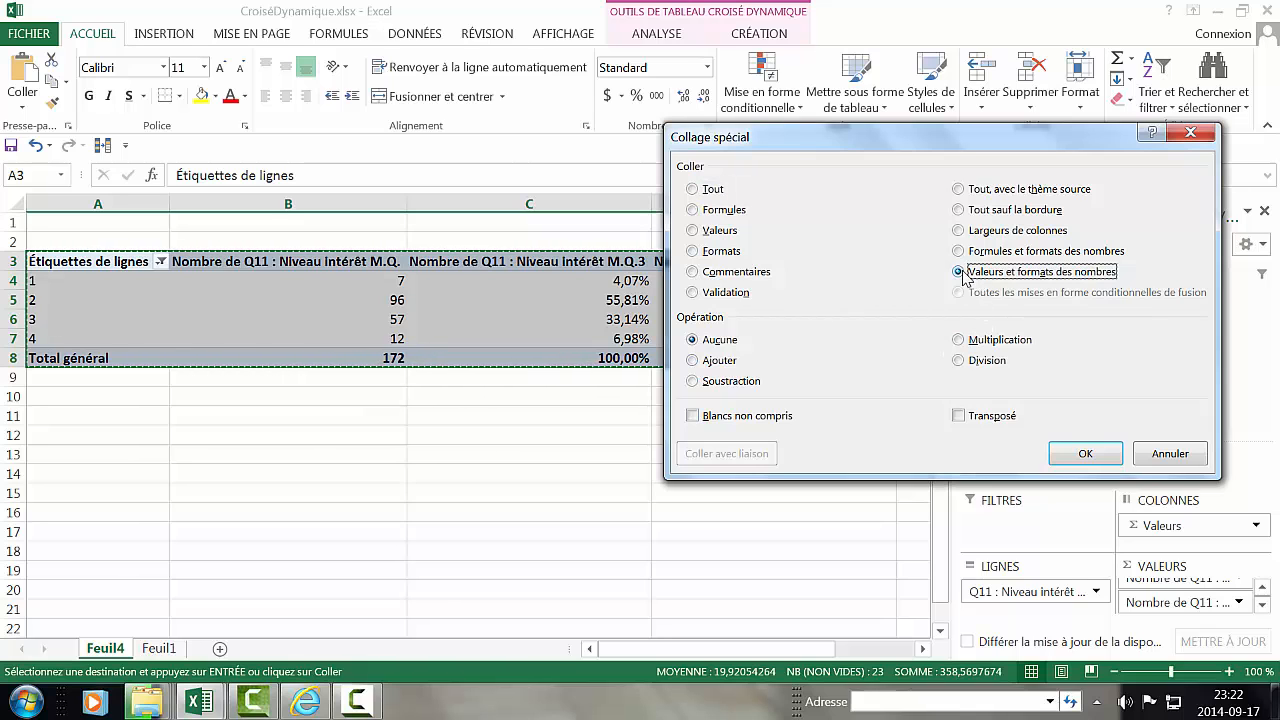
{"action": "left_click", "coordinate": [1085, 453]}
{"action": "left_click", "coordinate": [534, 443]}
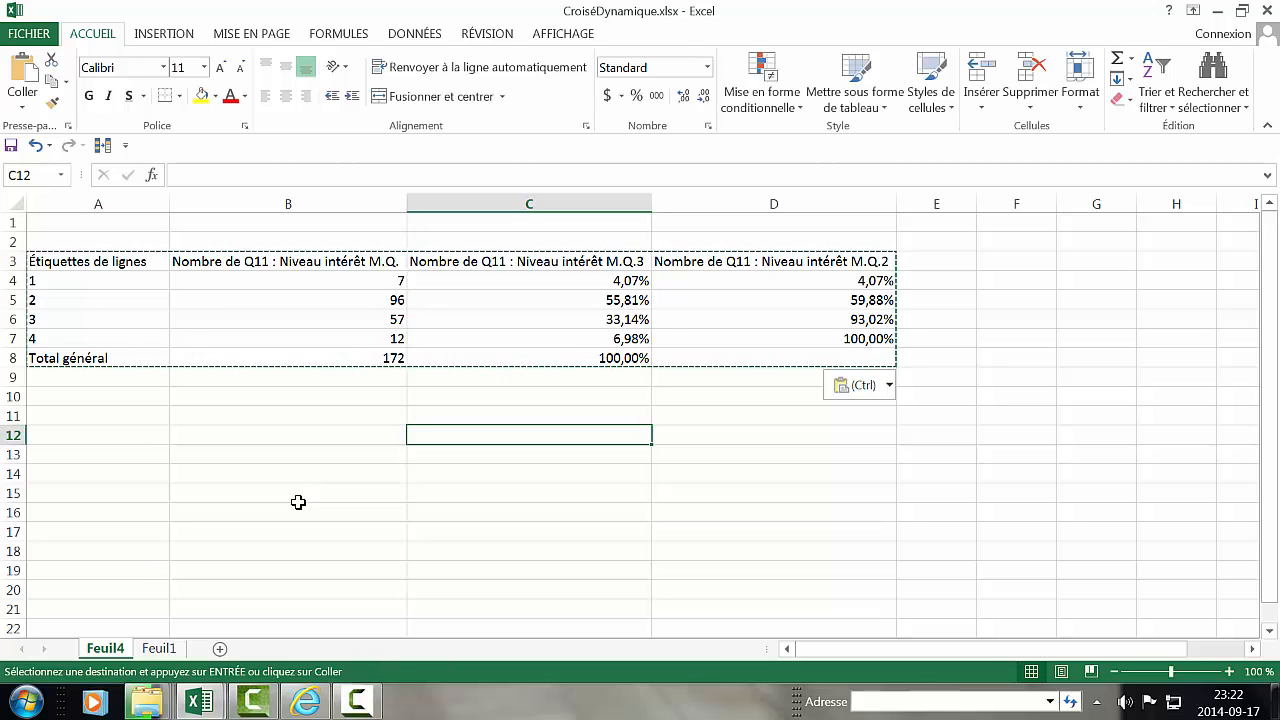
Center the contents of A3:D8 vertically and horizontally, and turn on automatic text wrapping.
{"action": "left_click_drag", "start_coordinate": [86, 258], "coordinate": [761, 356]}
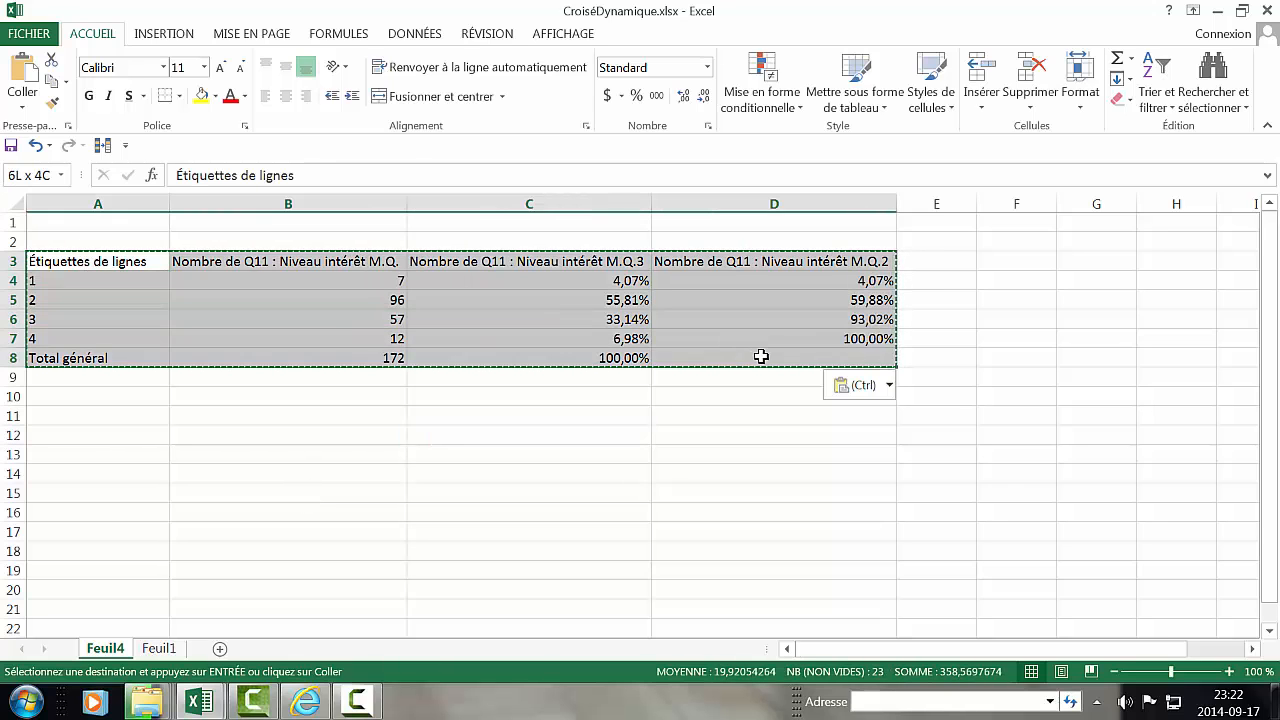
{"action": "left_click", "coordinate": [286, 66]}
{"action": "left_click", "coordinate": [286, 96]}
{"action": "left_click", "coordinate": [391, 68]}
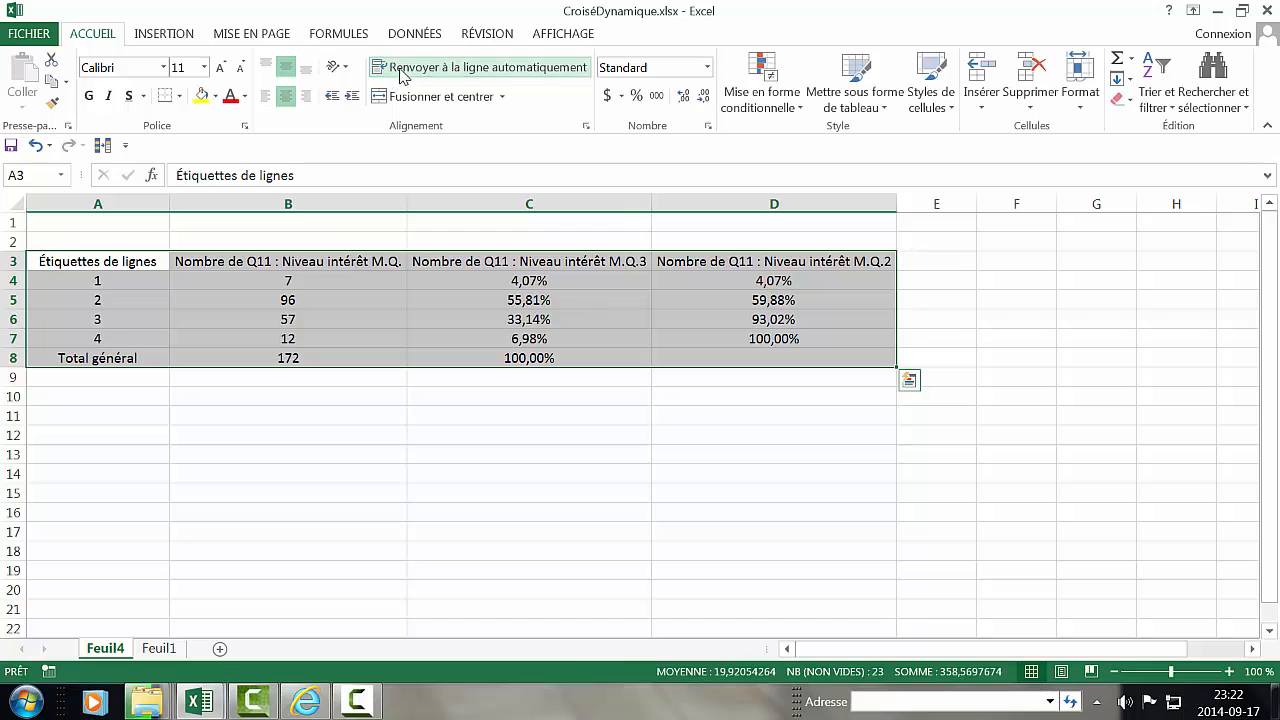
Apply "Toutes les bordures" to the table range A3:D8.
{"action": "left_click", "coordinate": [179, 96]}
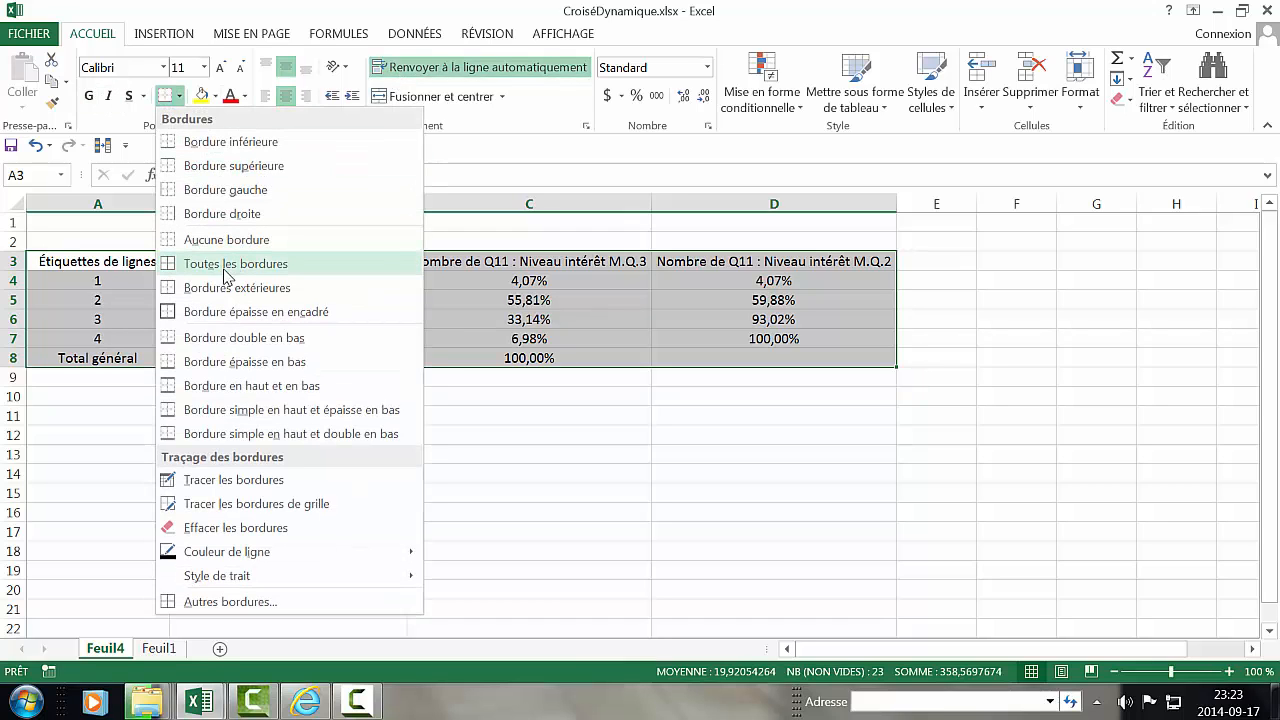
{"action": "left_click", "coordinate": [224, 264]}
{"action": "left_click_drag", "start_coordinate": [142, 246], "coordinate": [709, 249]}
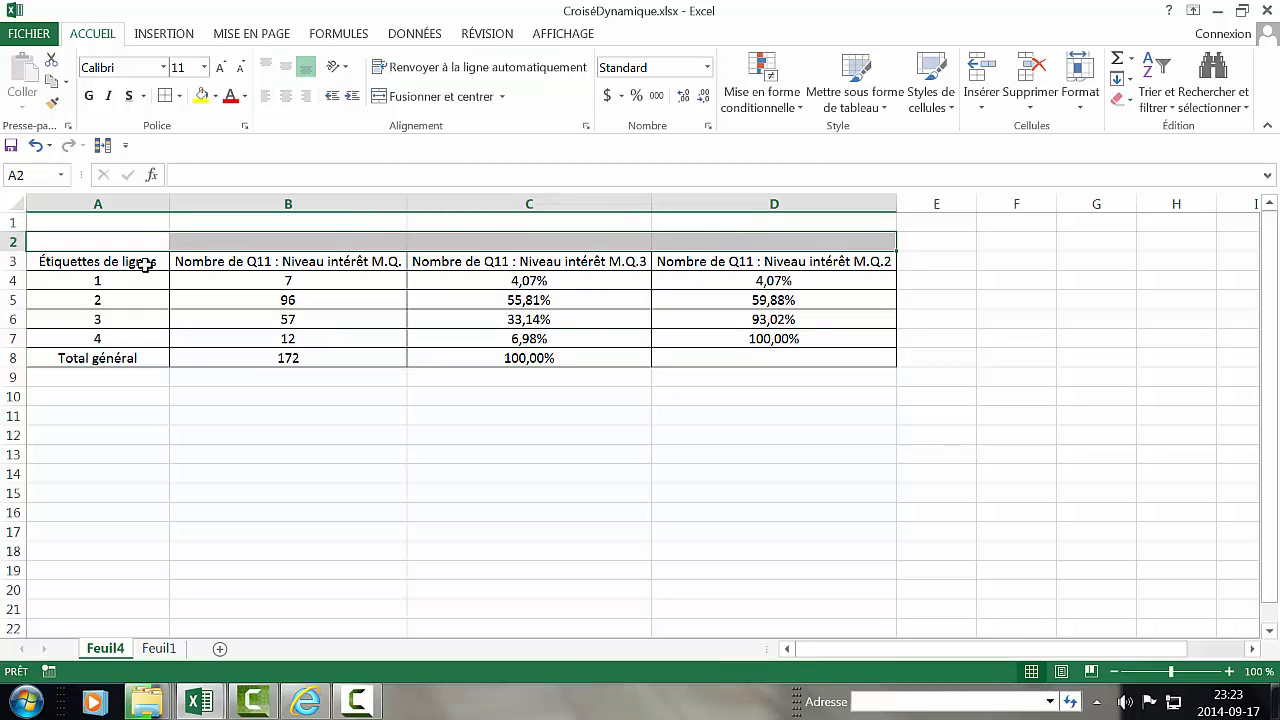
Examine the table's label column from the header in A3 through the response codes to the total row in A8.
{"action": "left_click", "coordinate": [112, 264]}
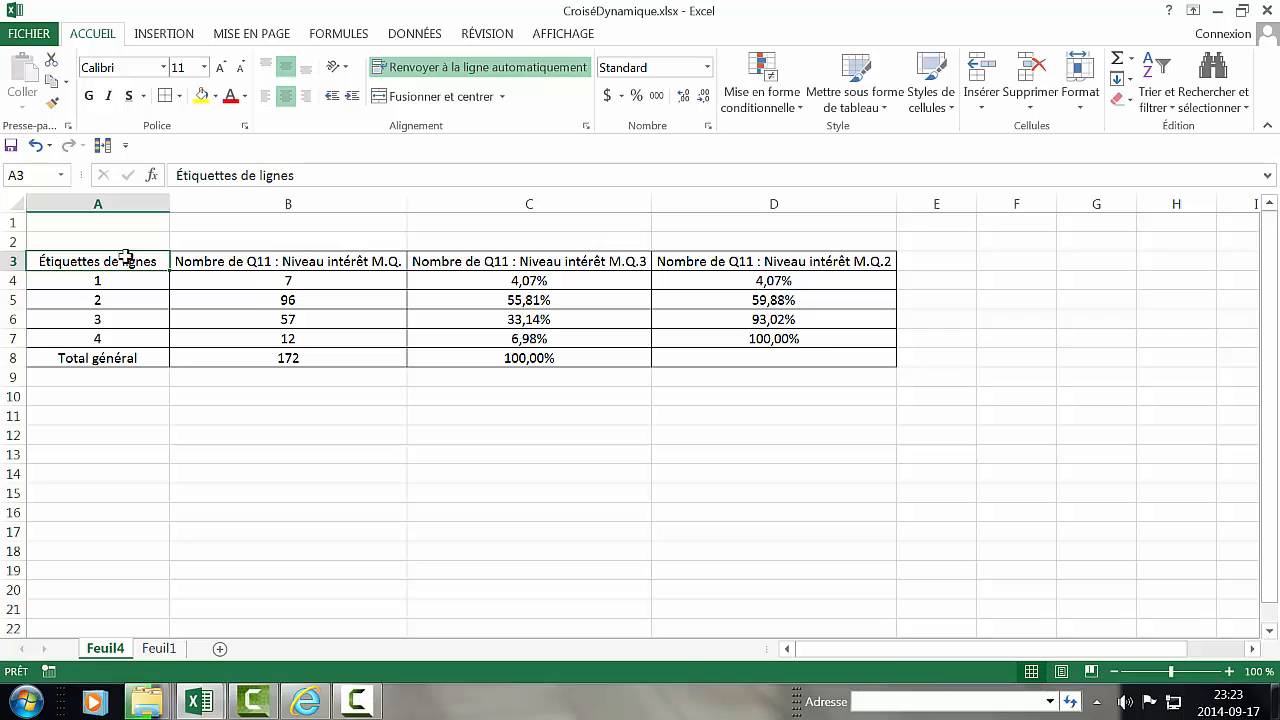
{"action": "left_click", "coordinate": [103, 280]}
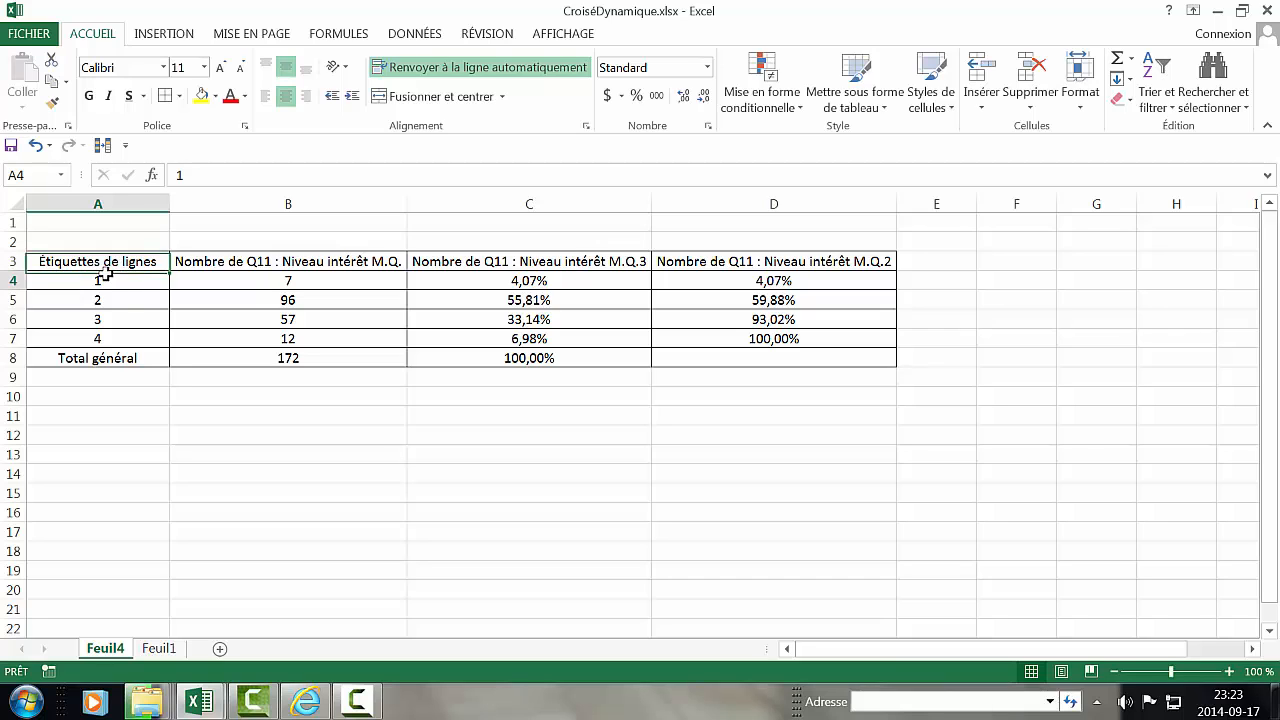
{"action": "left_click", "coordinate": [108, 298]}
{"action": "left_click", "coordinate": [118, 318]}
{"action": "left_click", "coordinate": [117, 337]}
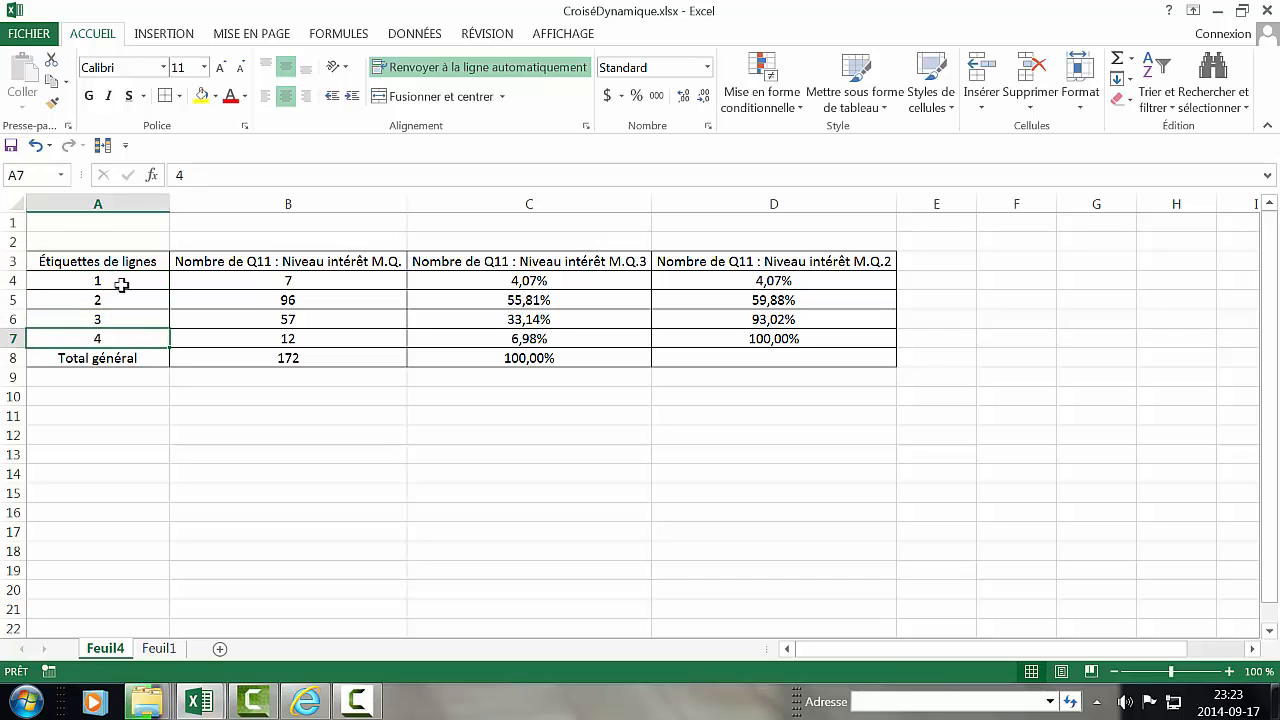
{"action": "left_click", "coordinate": [120, 281]}
{"action": "left_click", "coordinate": [121, 300]}
{"action": "left_click", "coordinate": [121, 319]}
{"action": "left_click", "coordinate": [122, 338]}
{"action": "left_click", "coordinate": [127, 358]}
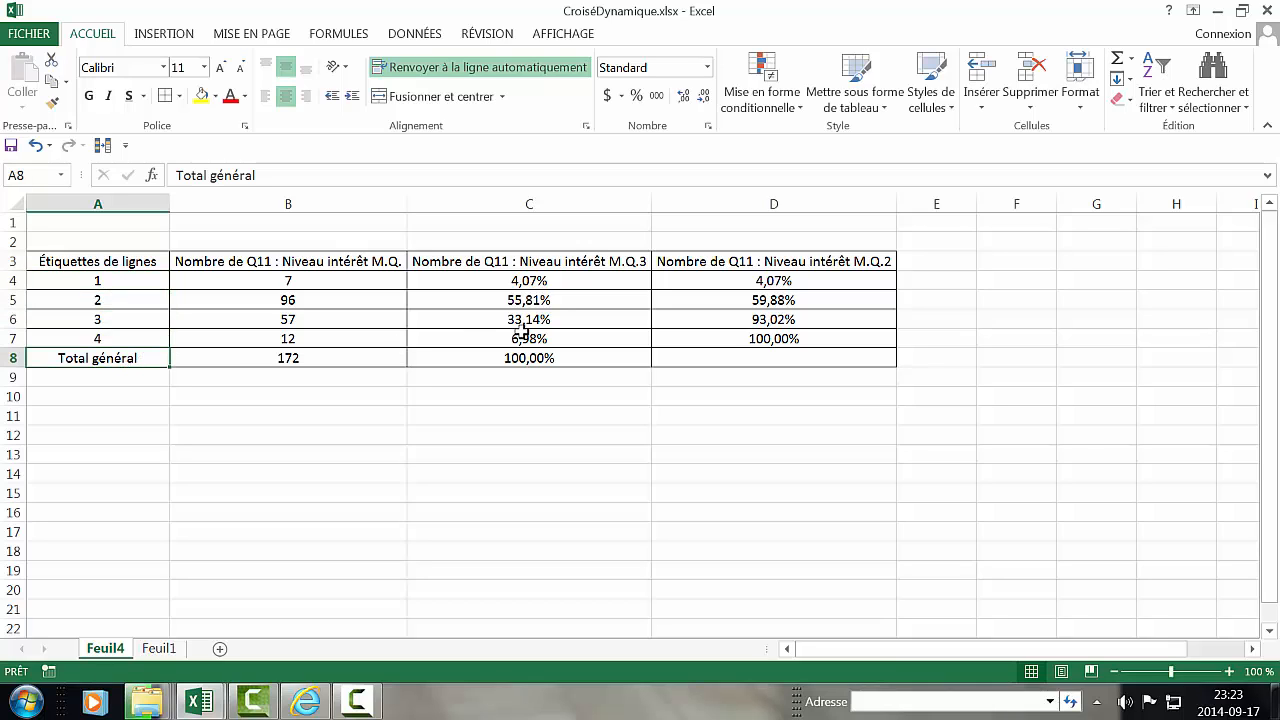